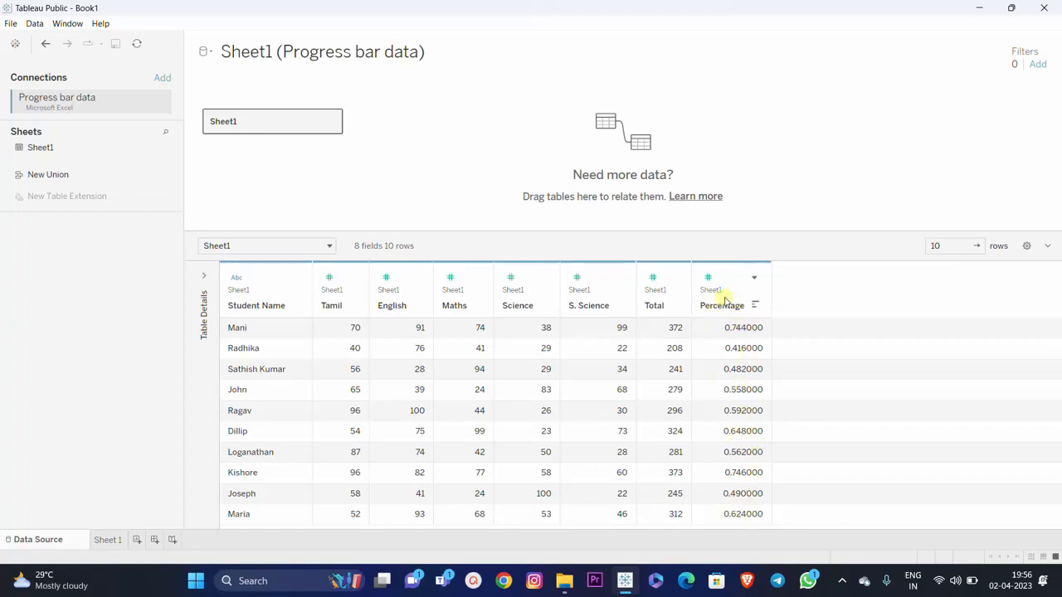
On Sheet 1, chart Percentage by Student Name as bars and swap rows and columns to make the bars vertical
left_click(107, 540)
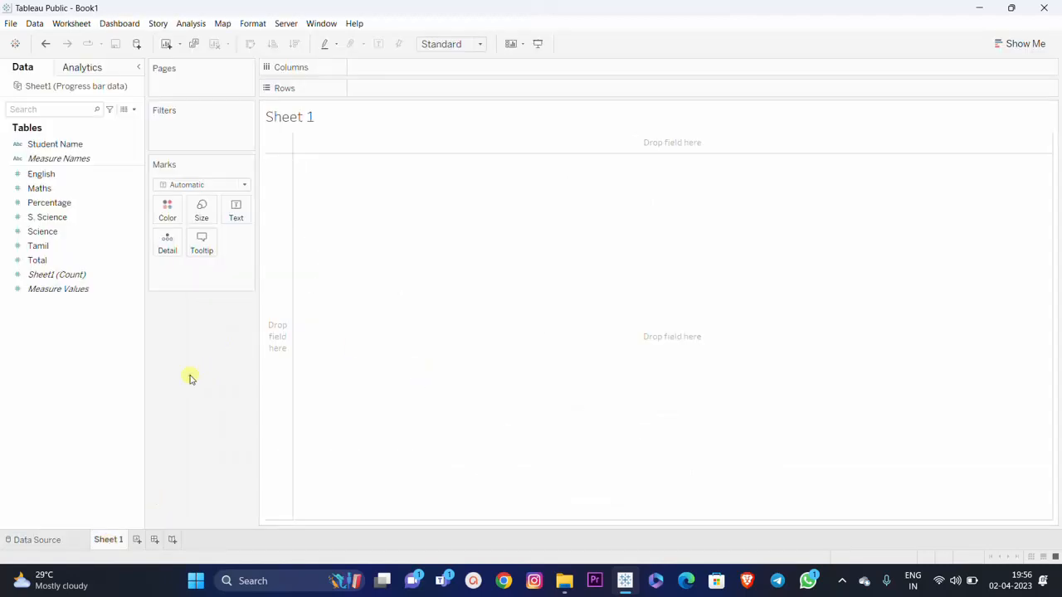
left_click(37, 146)
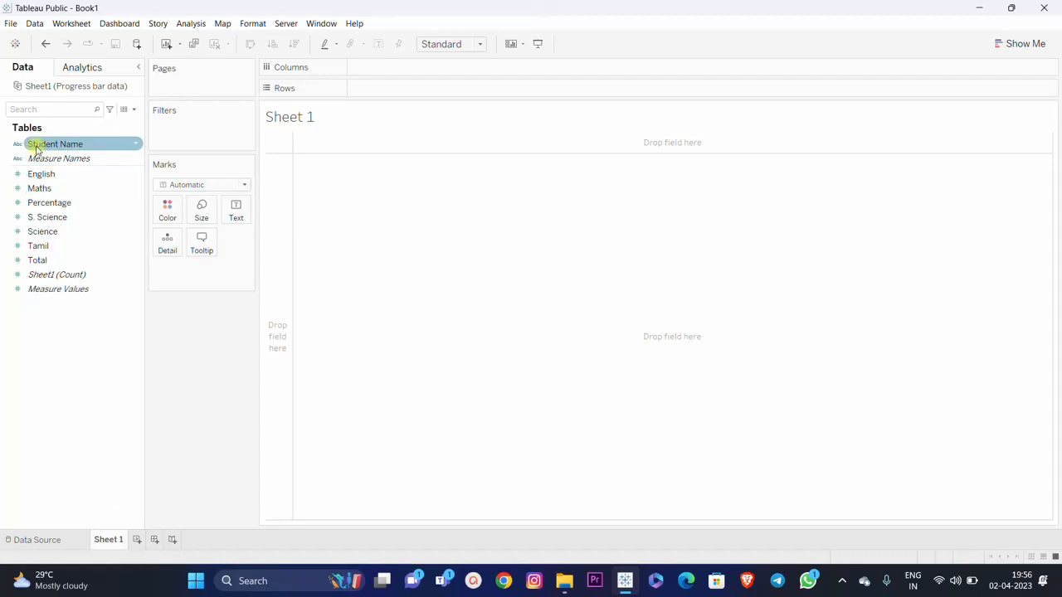
left_click_drag(36, 148, 374, 98)
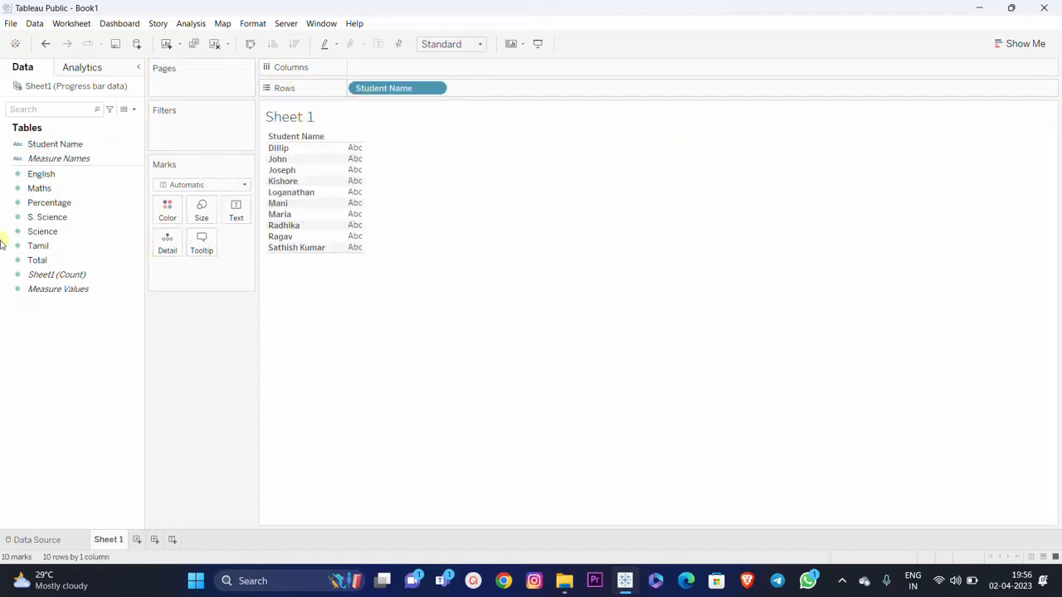
left_click(58, 205)
left_click_drag(43, 208, 403, 72)
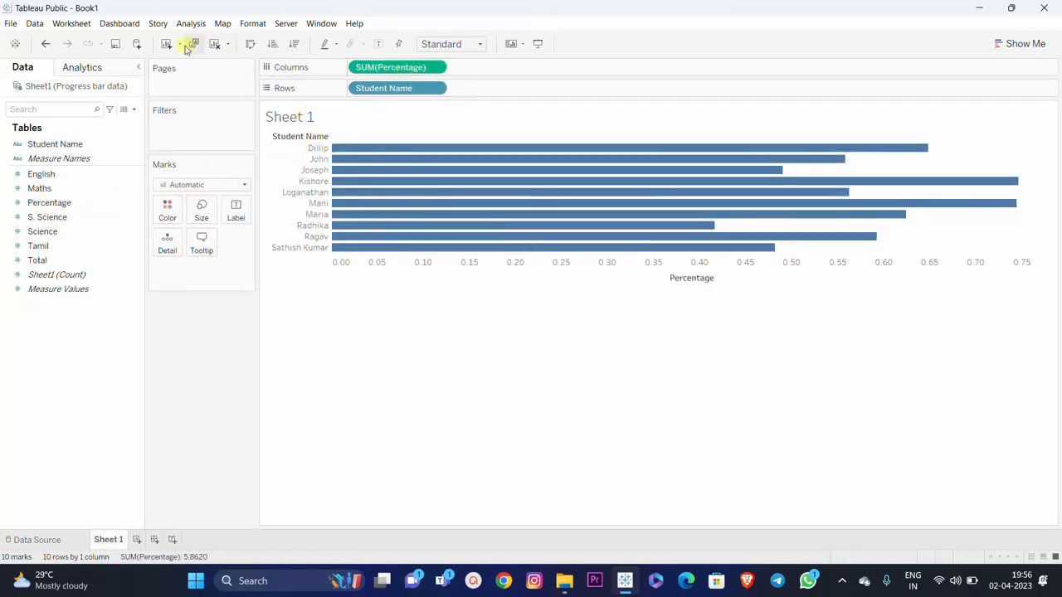
left_click(251, 45)
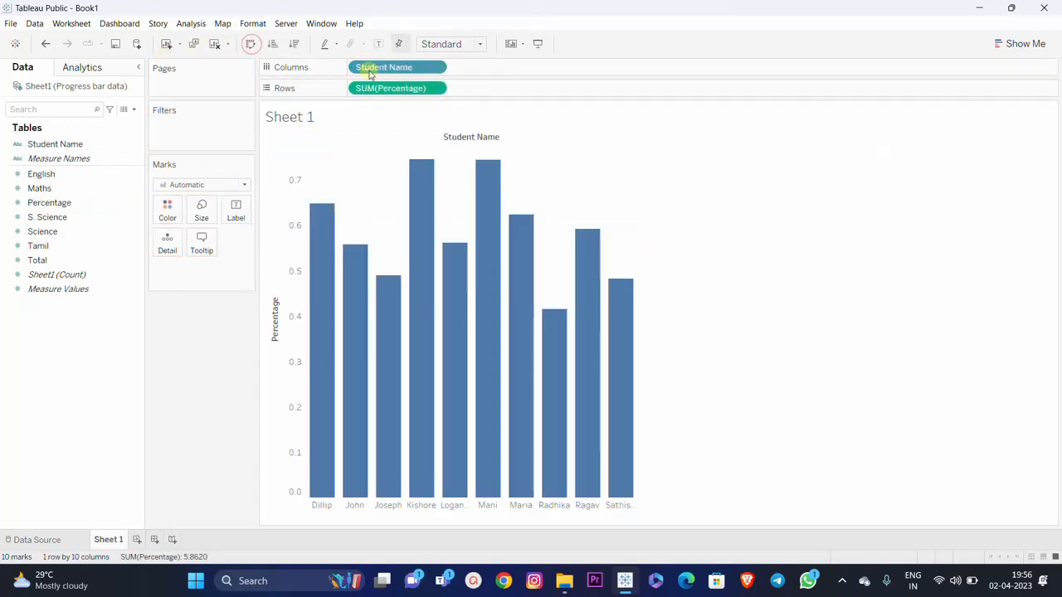
Show mark labels on the bars and format the Percentage pane numbers as percentages with 0 decimal places
left_click(378, 43)
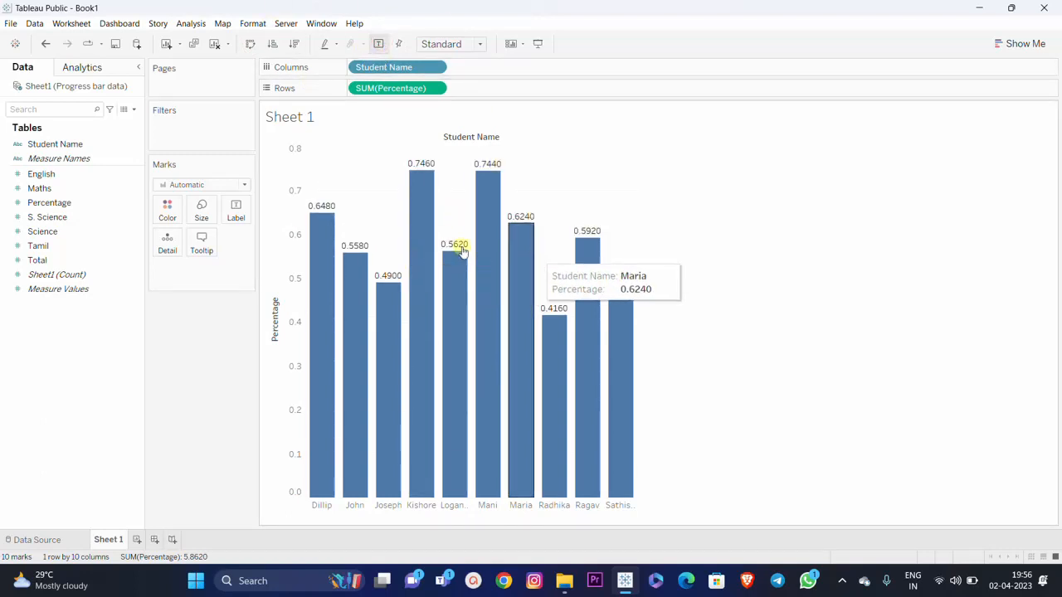
left_click(435, 90)
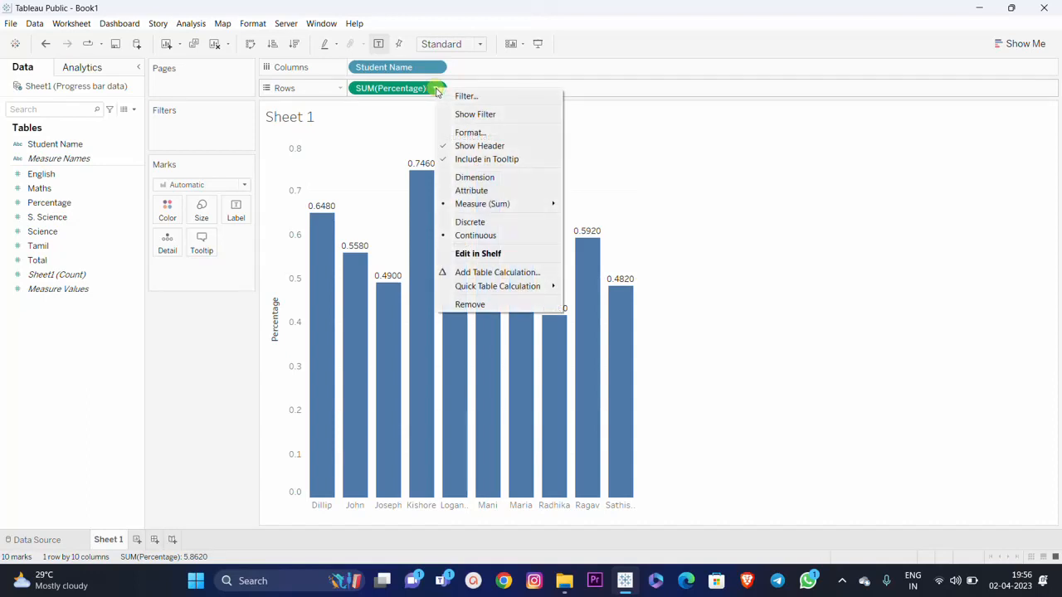
left_click(470, 132)
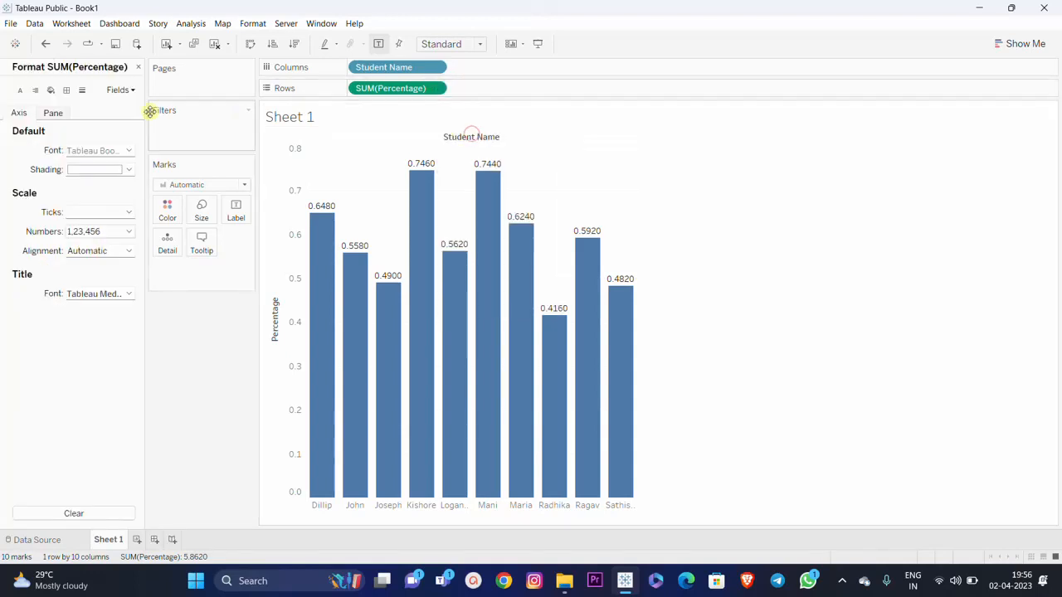
left_click(50, 114)
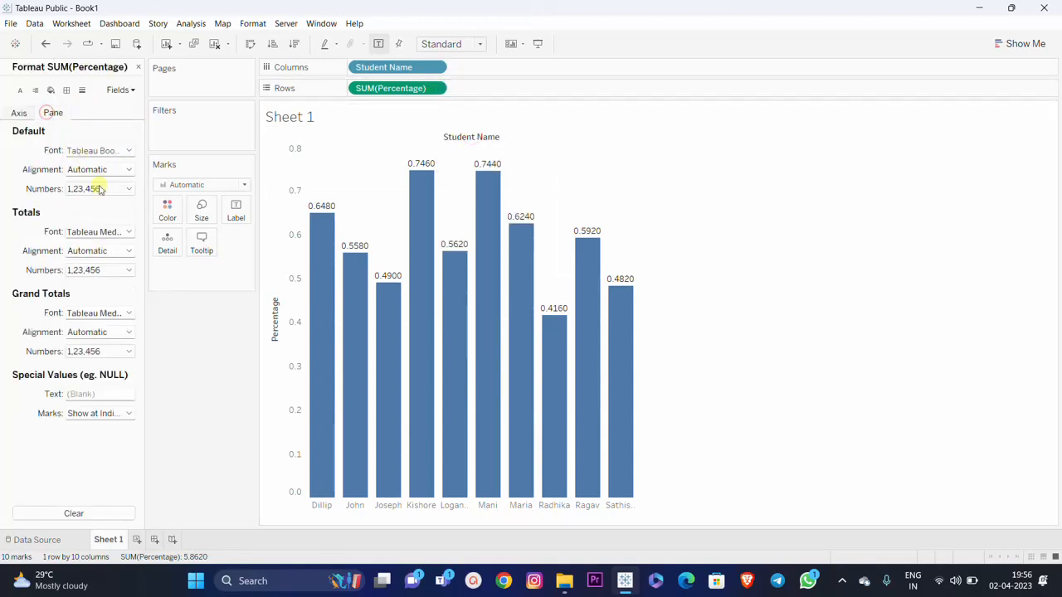
left_click(128, 190)
left_click(93, 266)
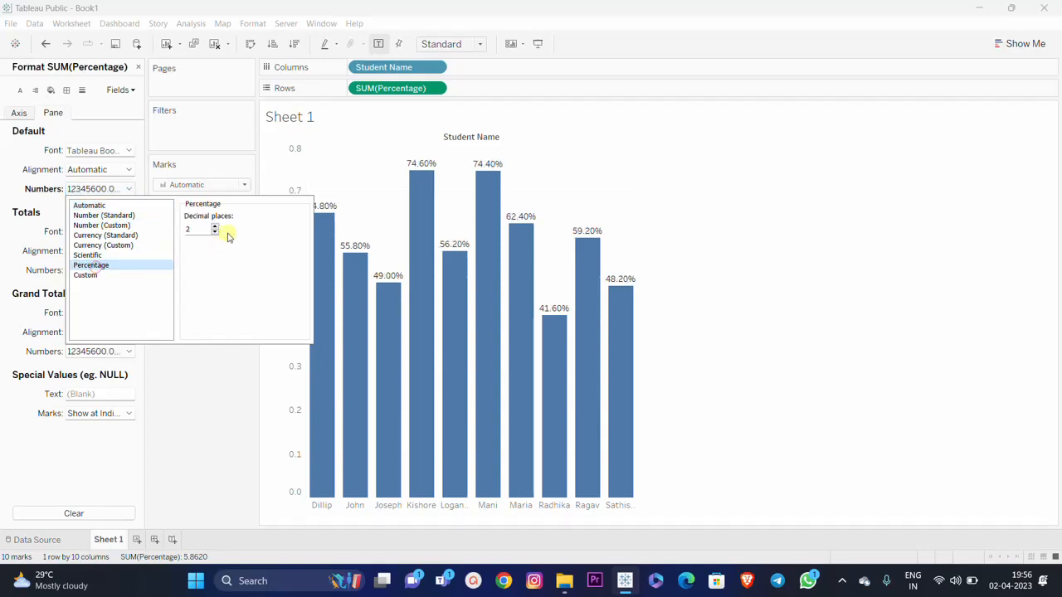
left_click(215, 234)
left_click(215, 234)
left_click(173, 450)
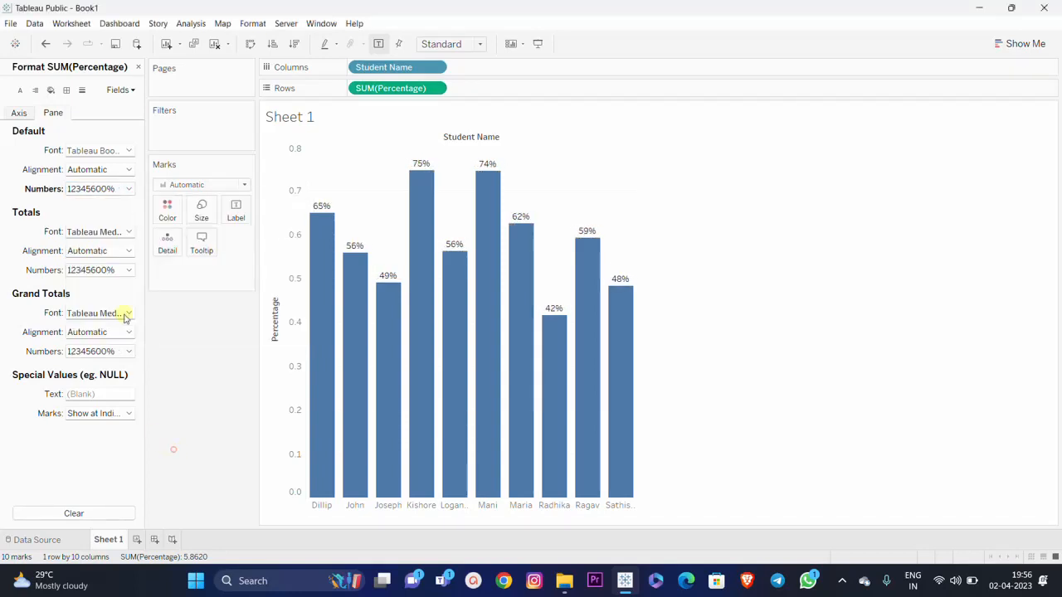
left_click(137, 67)
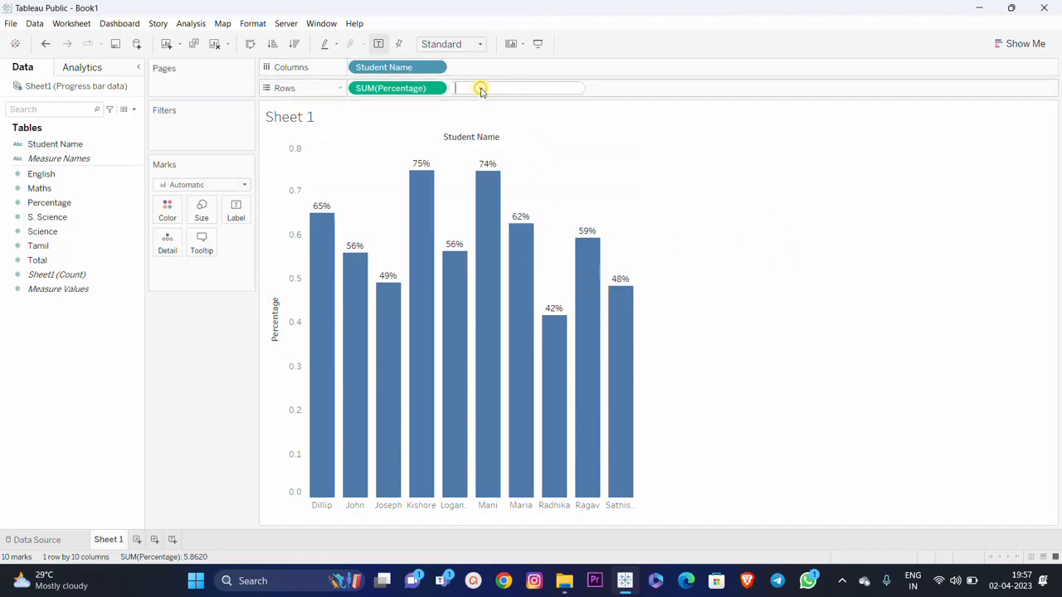
Add an ad hoc AVG(1) calculation to the rows after SUM(Percentage)
type("av")
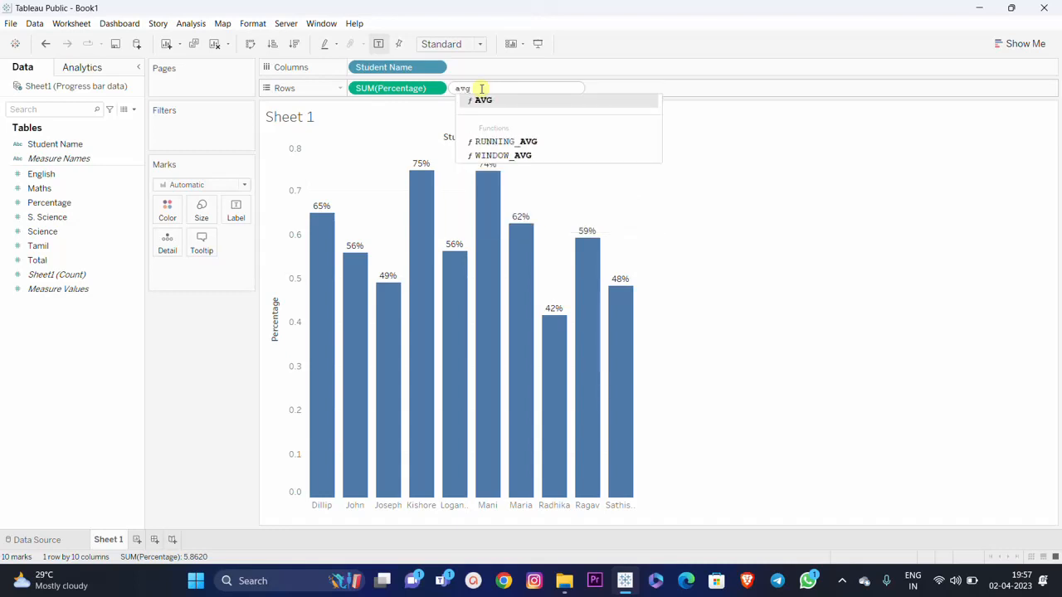
type("g")
key("Return")
type("1")
key("Return")
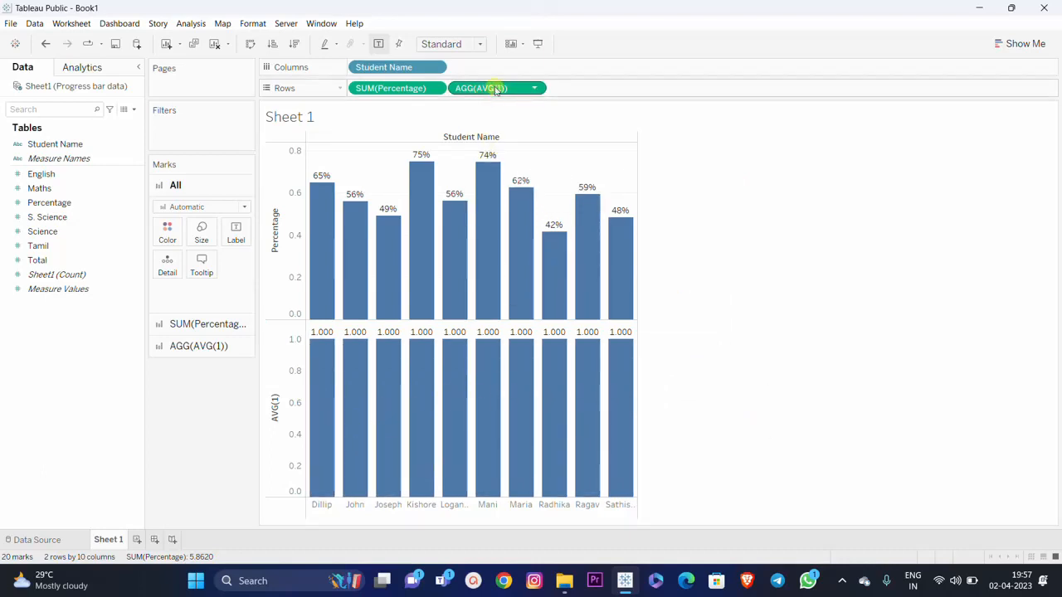
Combine AVG(1) with Percentage on one shared axis and colour the bars by Measure Names instead of splitting them into columns
left_click_drag(493, 91, 284, 244)
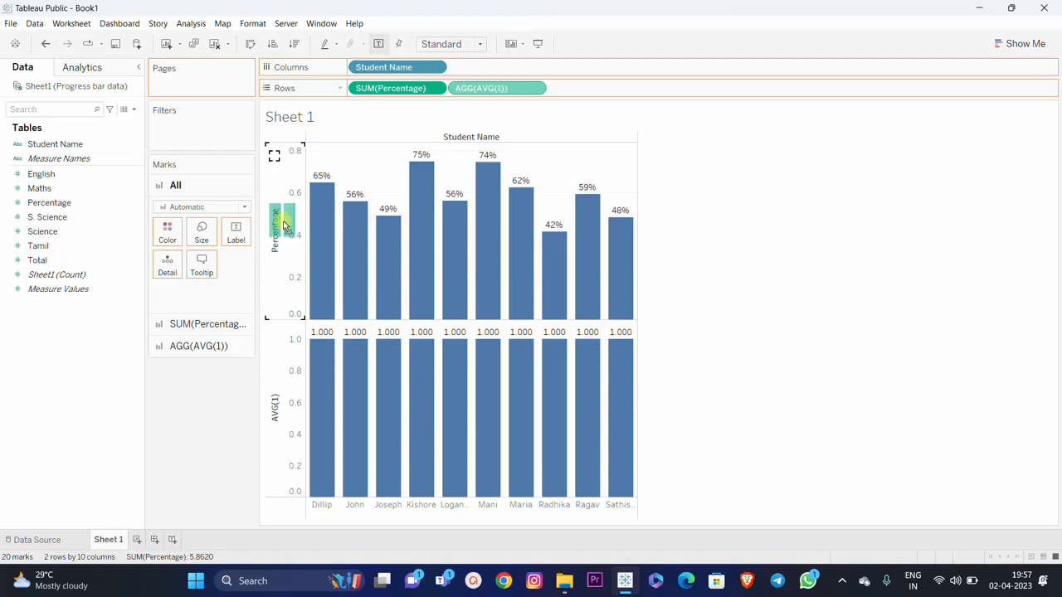
left_click_drag(283, 225, 284, 225)
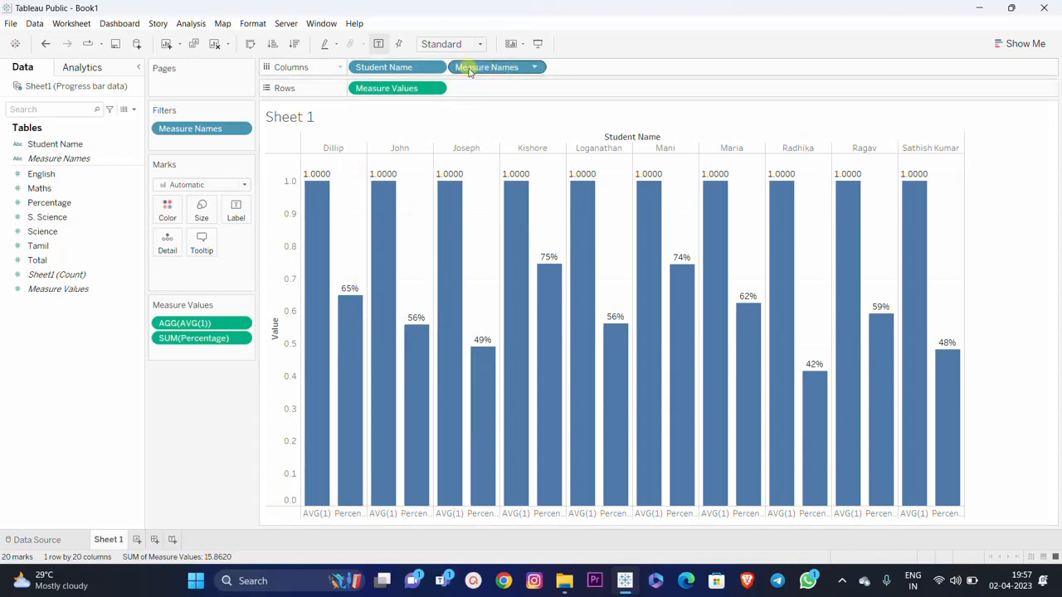
left_click_drag(467, 66, 173, 219)
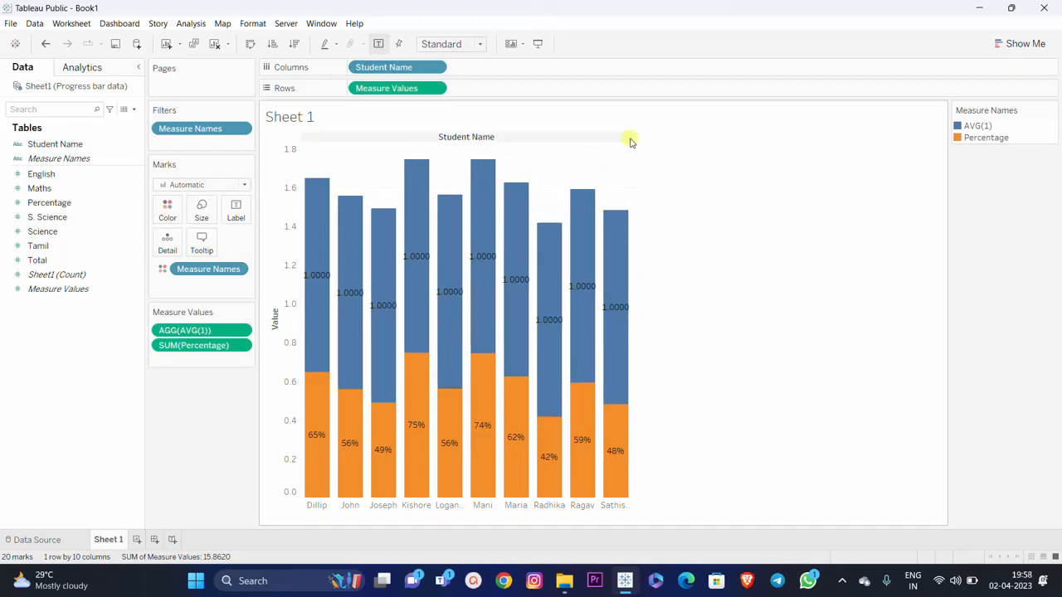
Turn off mark stacking so the Percentage and AVG(1) bars overlap
left_click(190, 23)
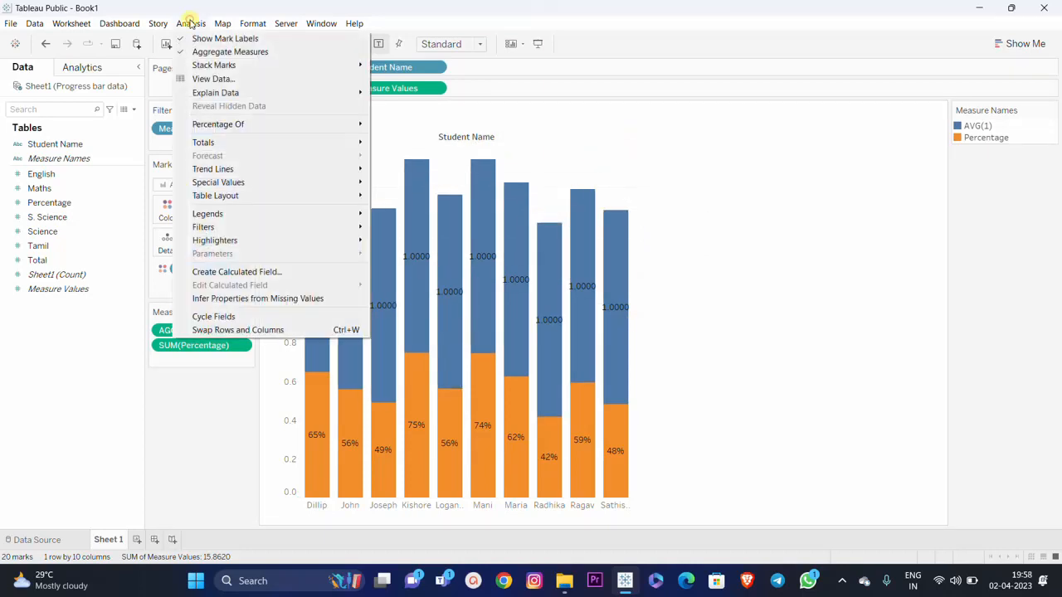
mouse_move(209, 64)
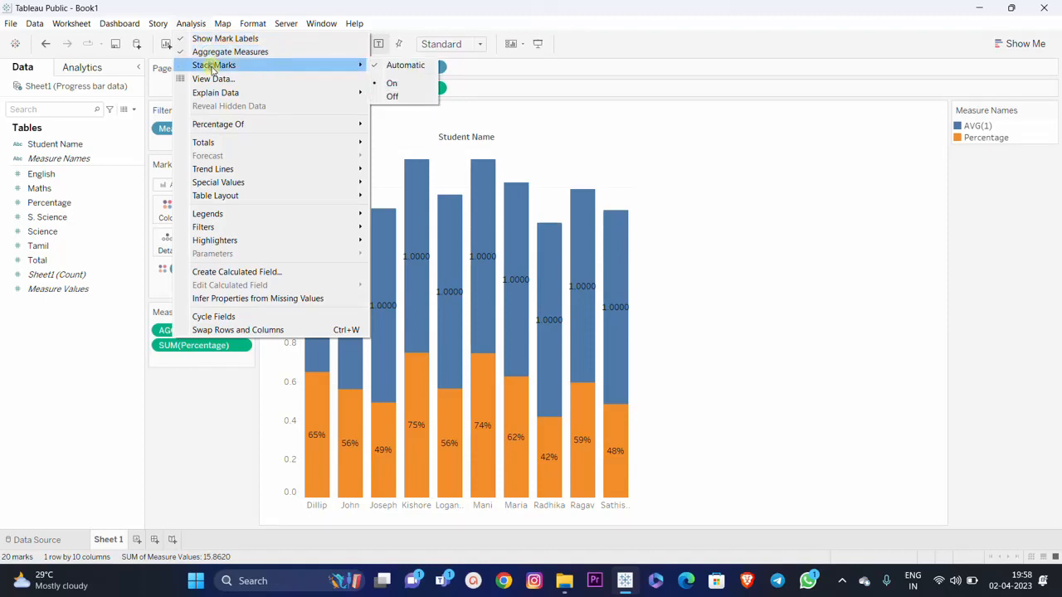
left_click(392, 96)
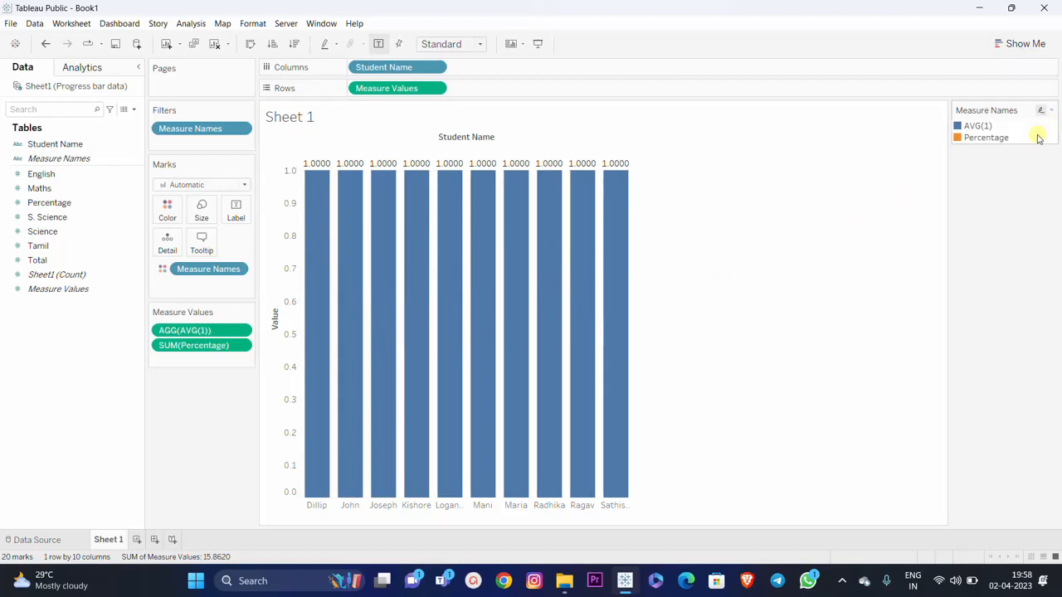
Reorder the Measure Names colour legend so that AVG(1) comes after Percentage
left_click(975, 127)
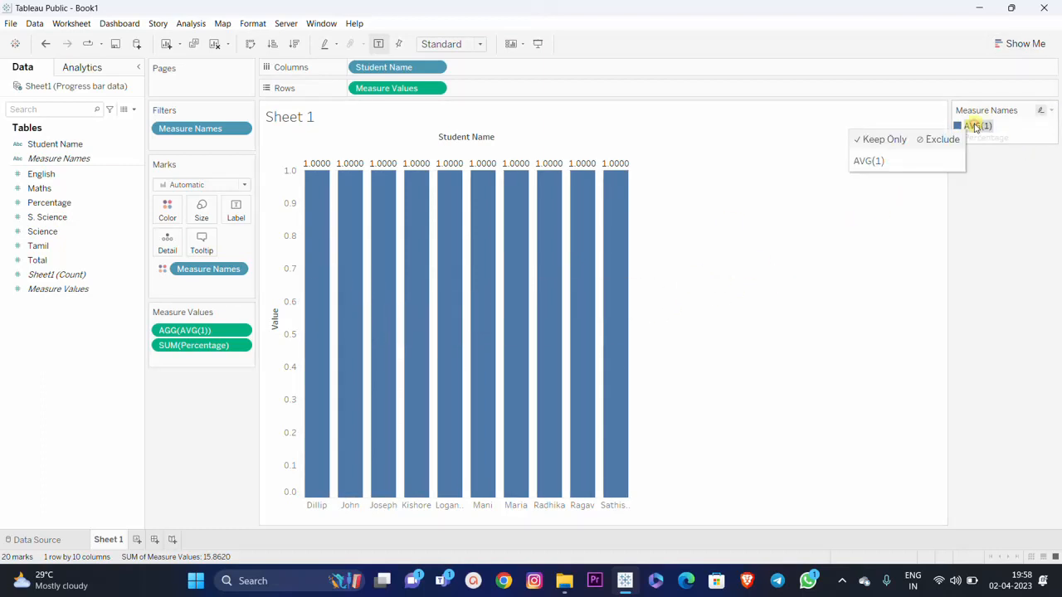
left_click_drag(976, 144, 975, 145)
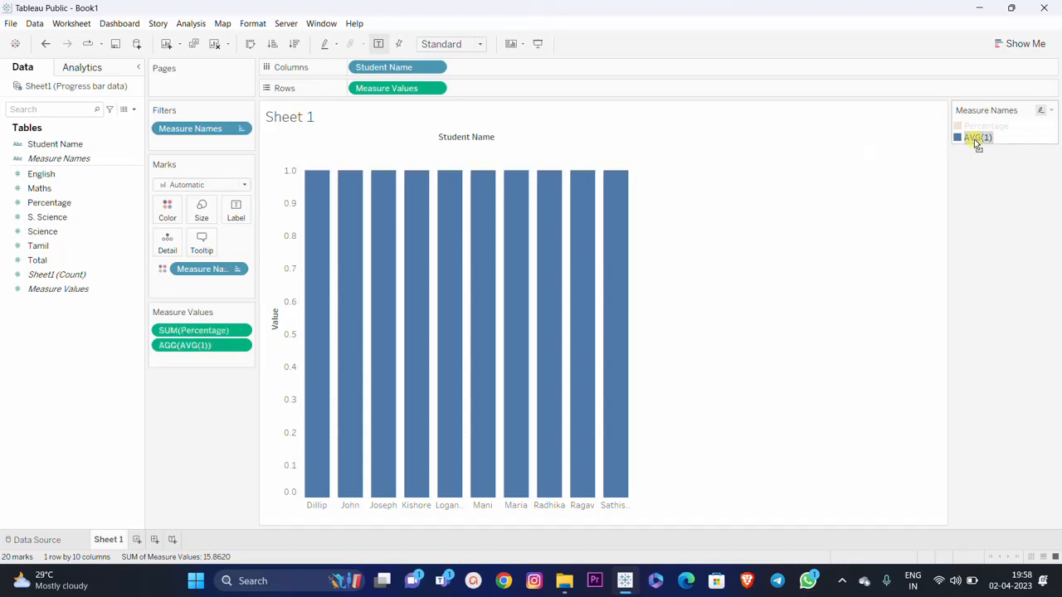
left_click(818, 262)
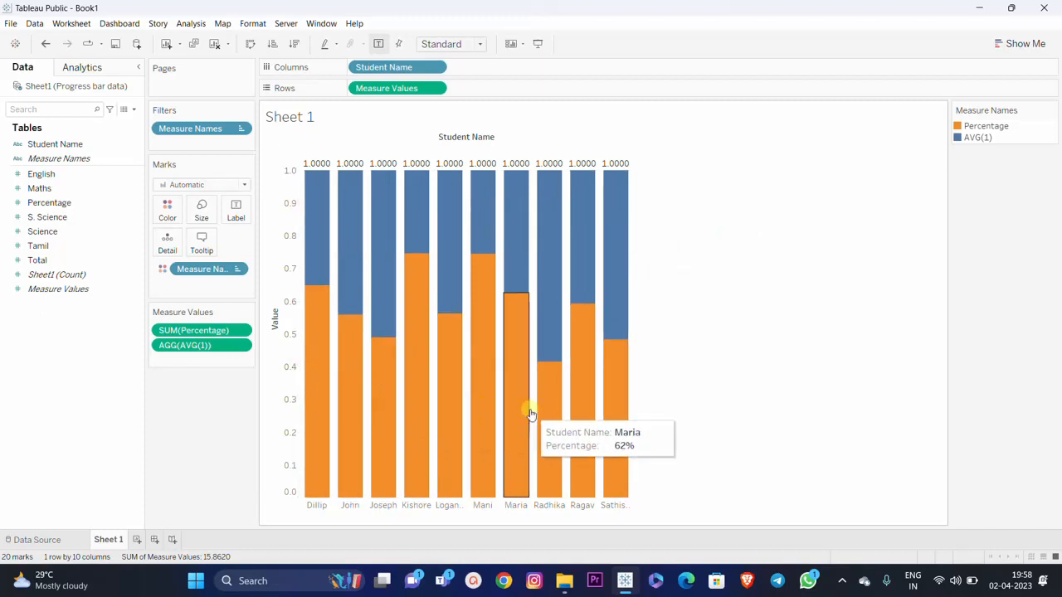
Change the AVG(1) bar colour to white (#ffffff) and apply it
double_click(976, 138)
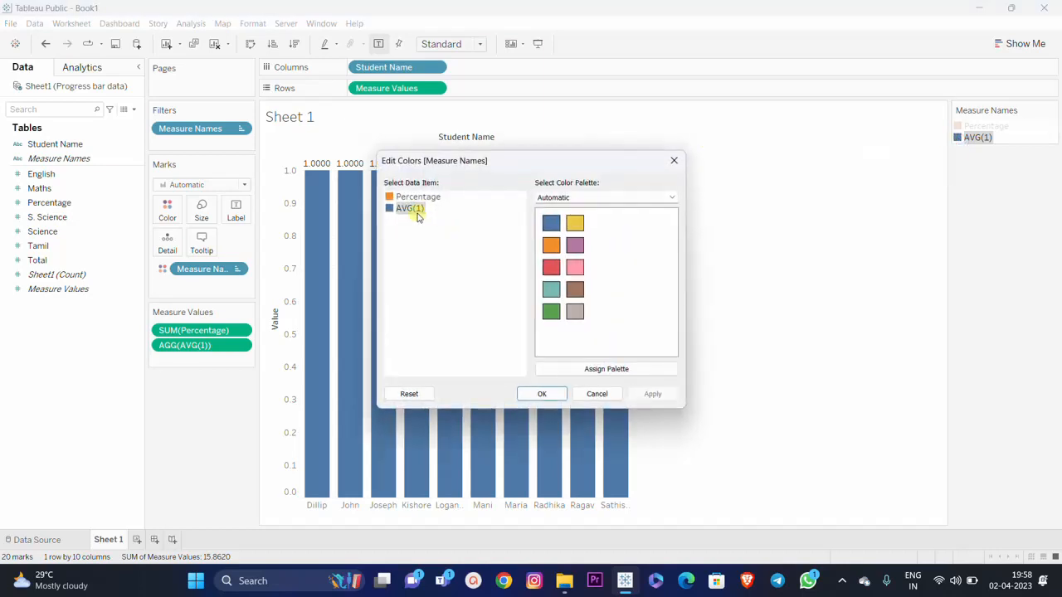
double_click(409, 208)
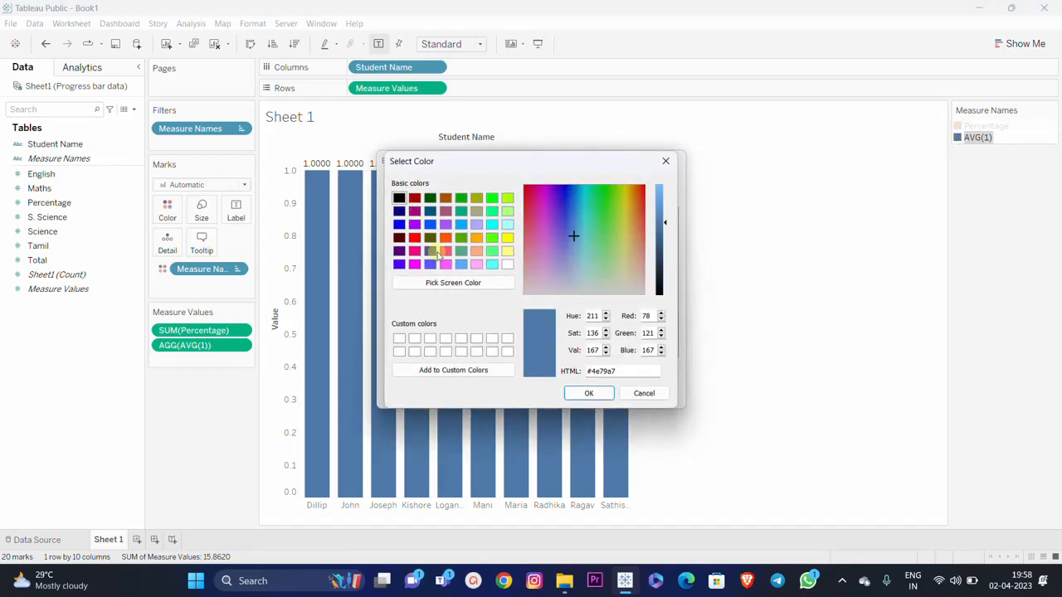
left_click(505, 264)
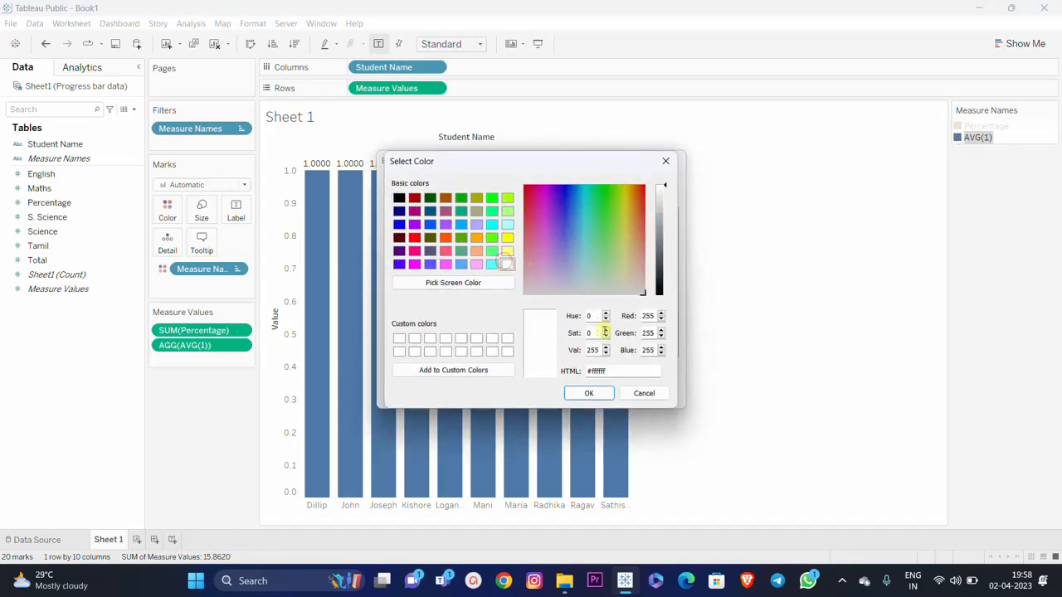
left_click(602, 395)
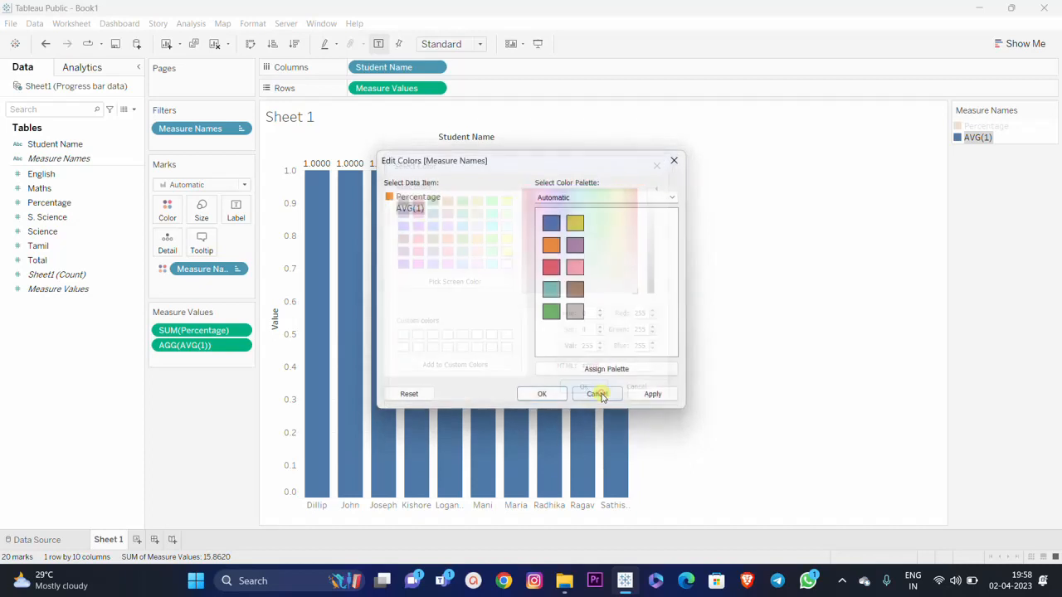
left_click(650, 396)
left_click(539, 395)
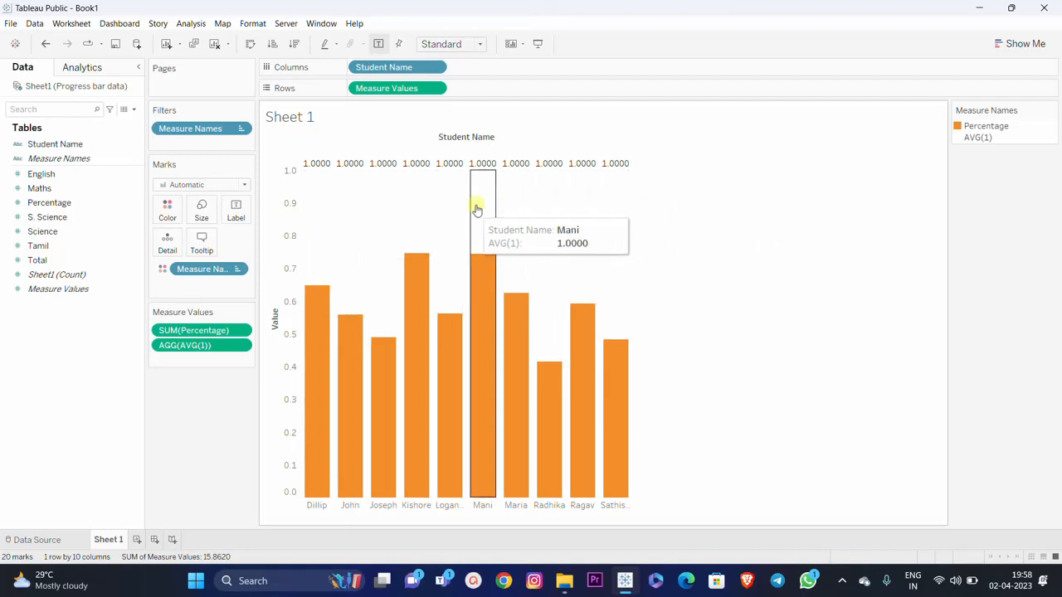
Set the worksheet's row grid lines to None in the line formatting
left_click(412, 190)
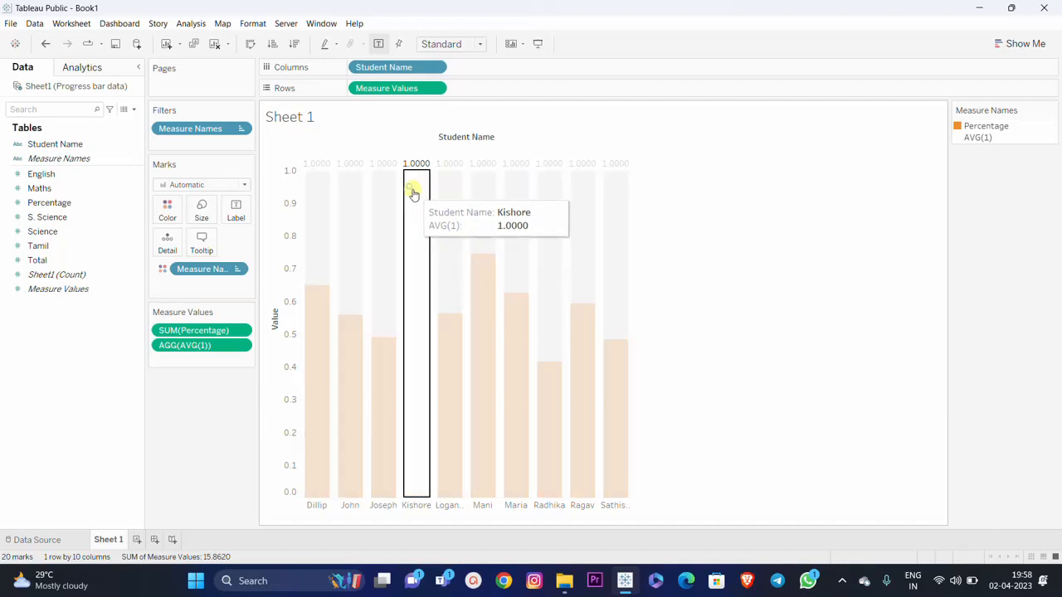
right_click(414, 191)
left_click(455, 246)
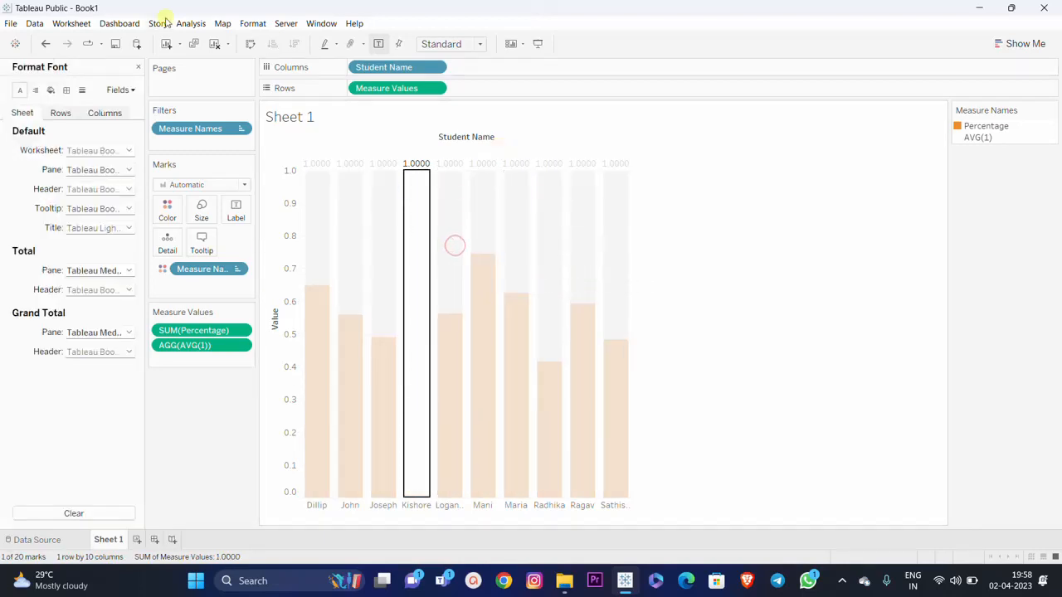
left_click(81, 91)
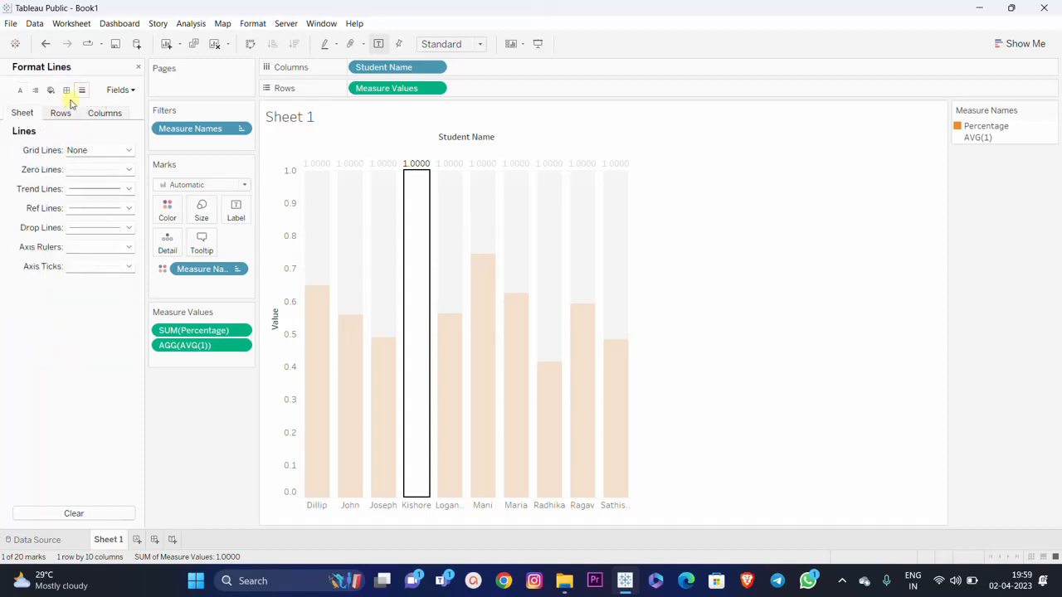
left_click(128, 150)
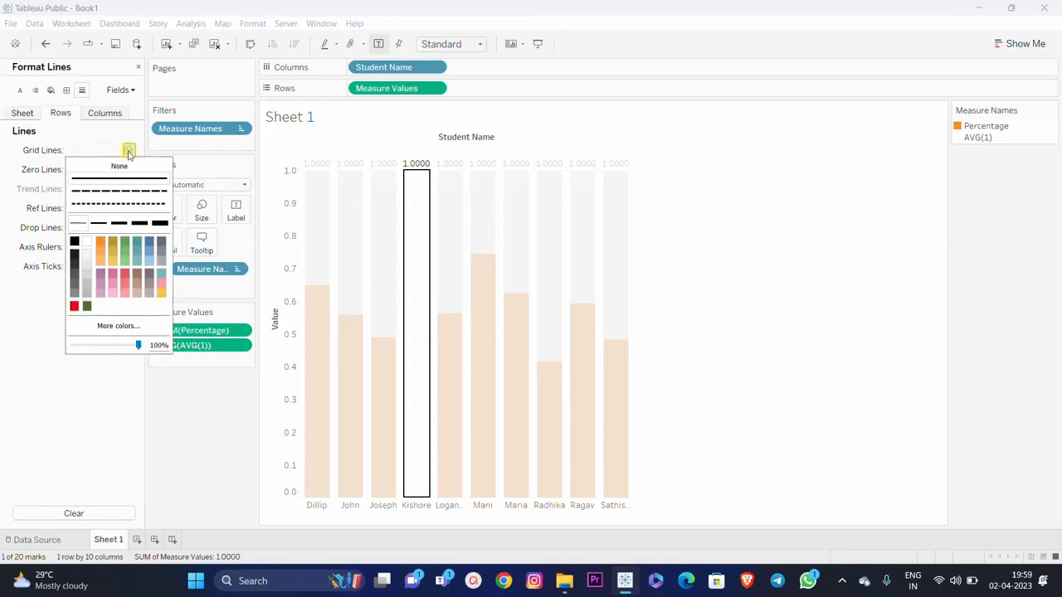
left_click(125, 168)
left_click(200, 428)
left_click(834, 294)
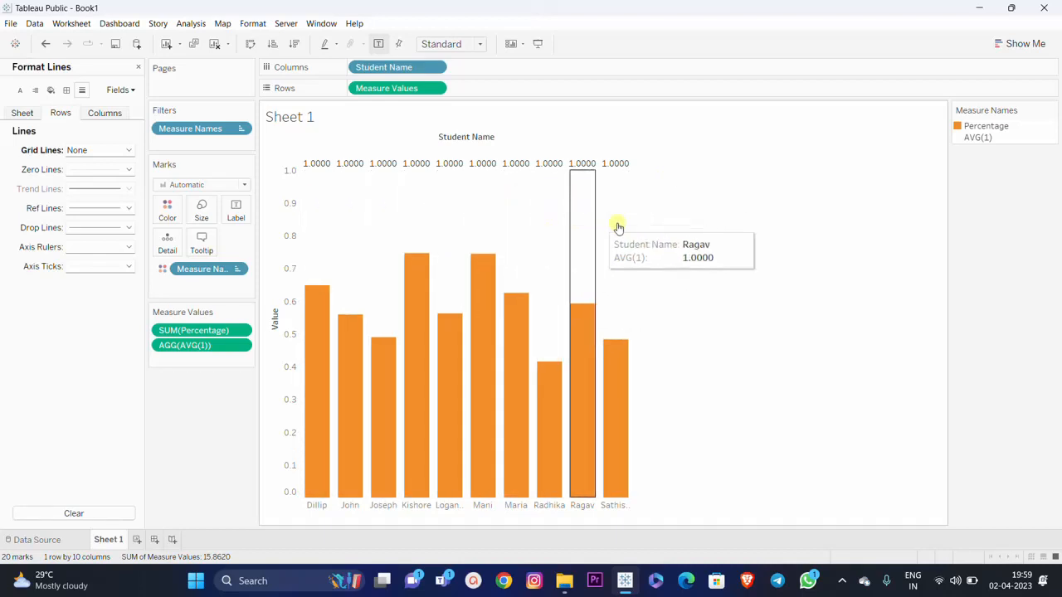
Add an orange border to the Percentage and AVG(1) bars
left_click(167, 210)
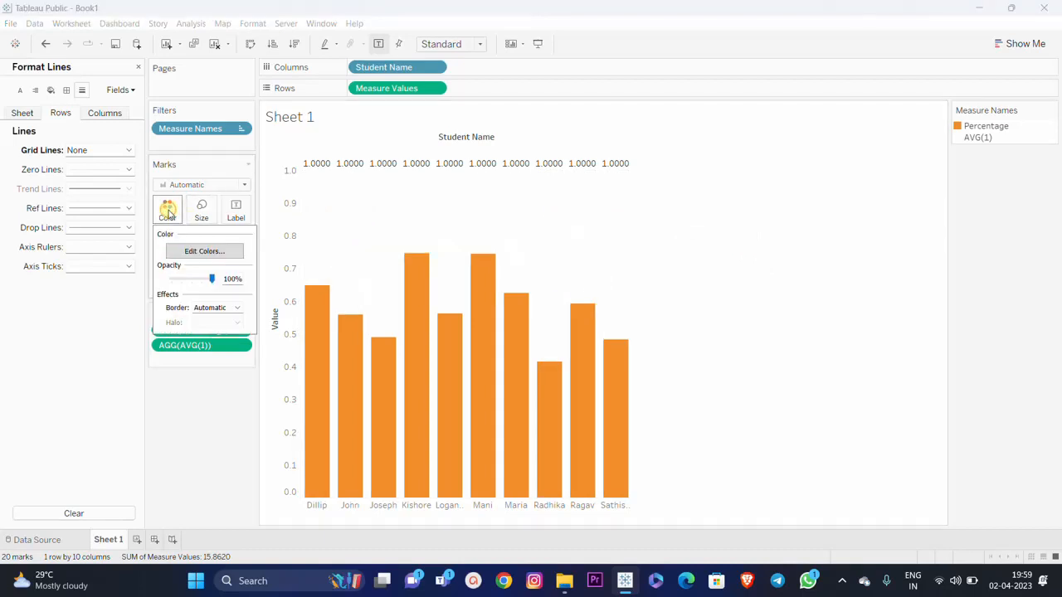
left_click(236, 308)
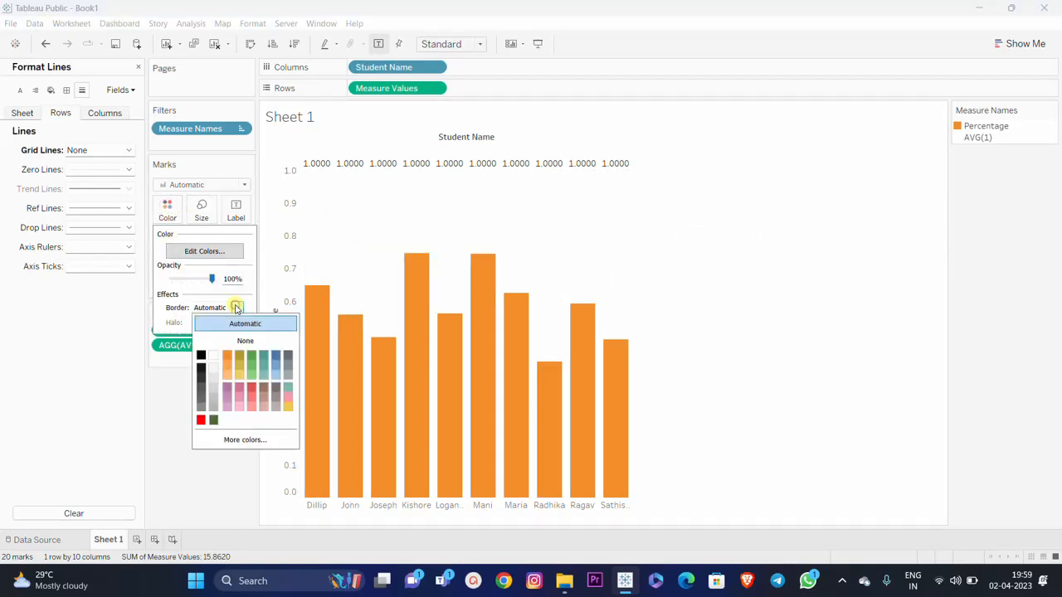
left_click(231, 356)
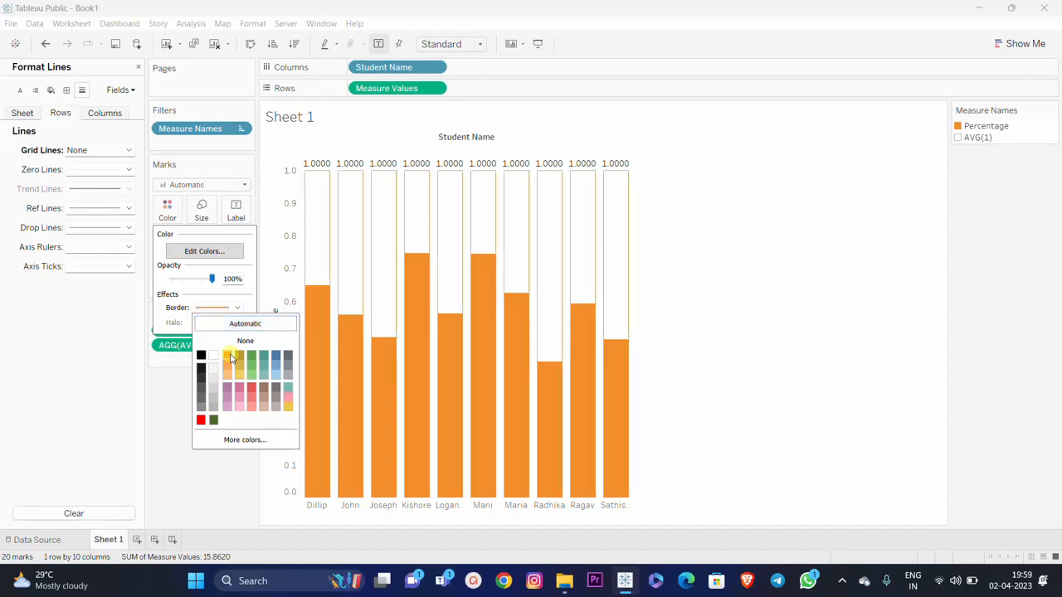
left_click(711, 304)
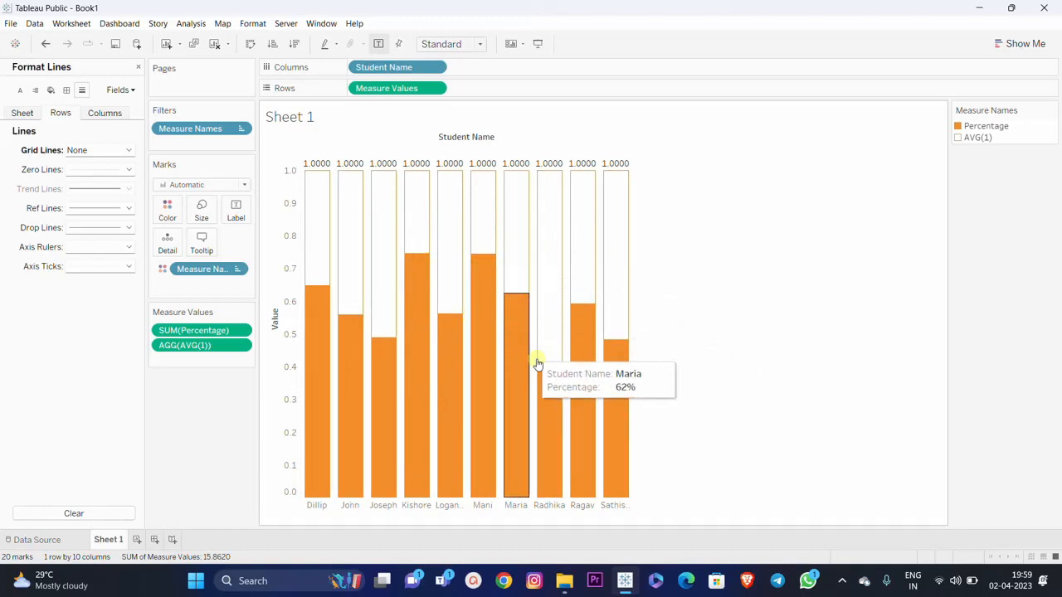
Sort the student bars by percentage, trying ascending order before settling on descending
left_click(274, 45)
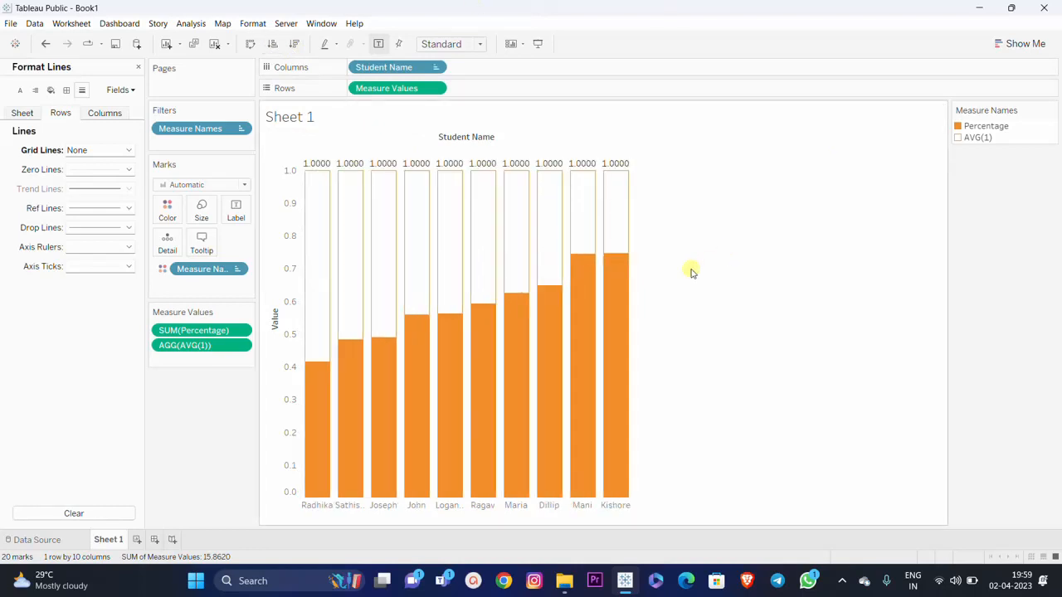
left_click(299, 45)
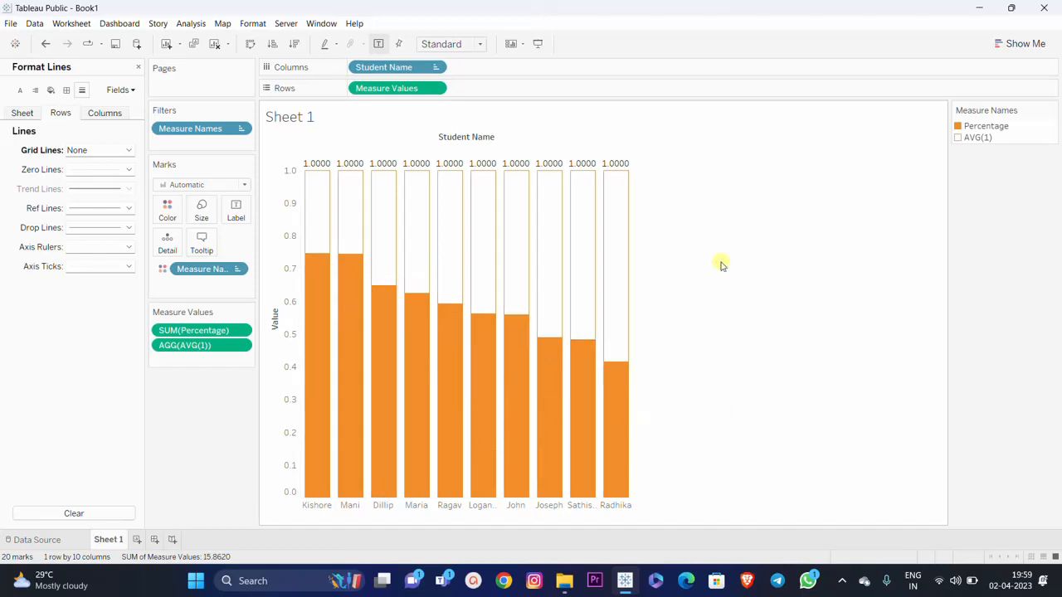
Close the line formatting, add Percentage to Rows after Measure Values, and make it a dual axis
left_click(136, 67)
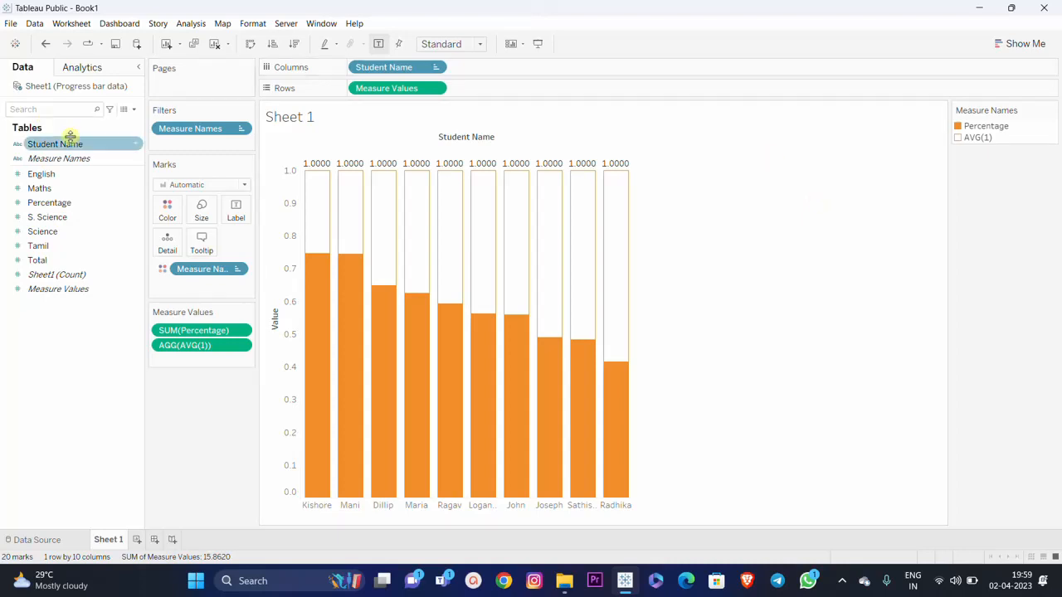
left_click(41, 205)
left_click_drag(38, 208, 534, 93)
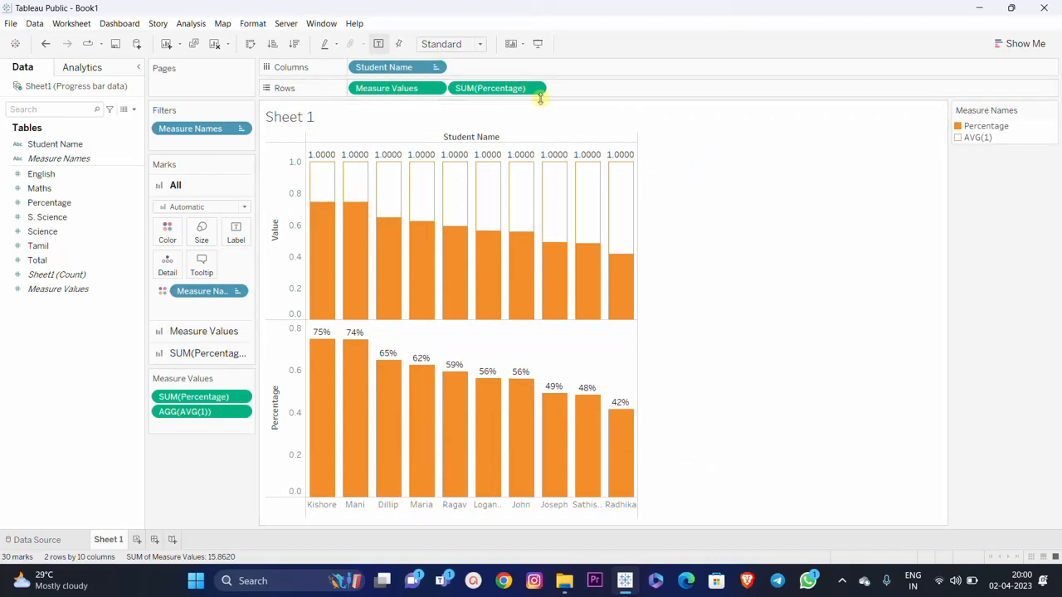
left_click(536, 89)
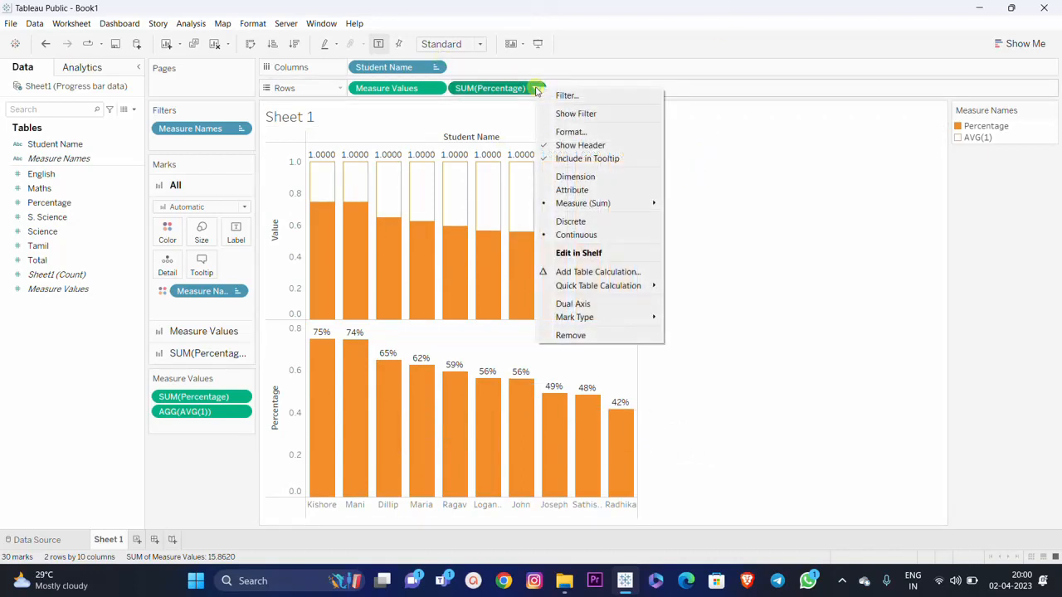
left_click(566, 303)
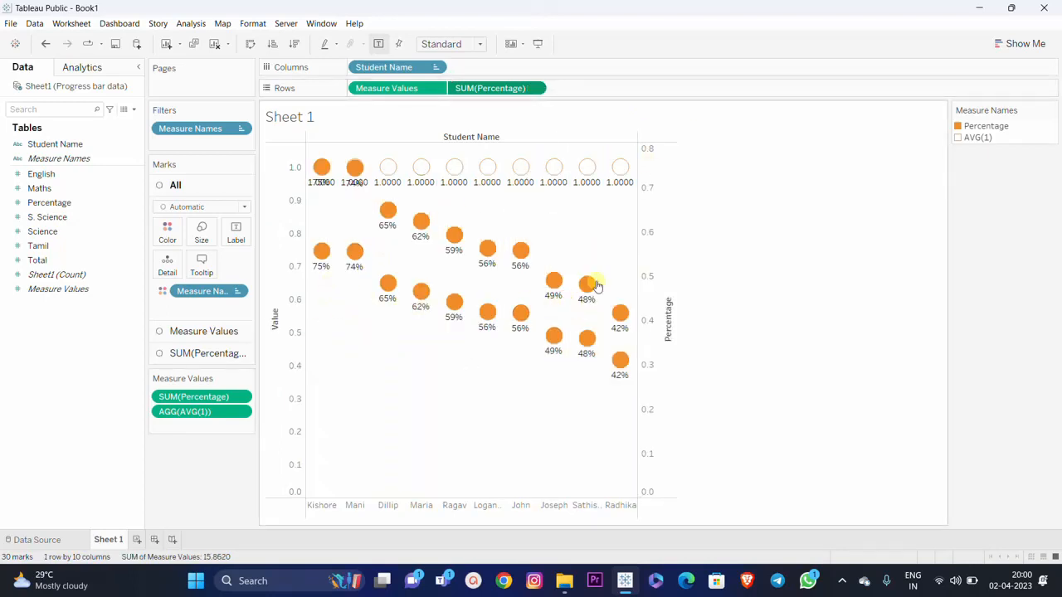
Change the mark type of the Measure Values marks to Bar
left_click(191, 332)
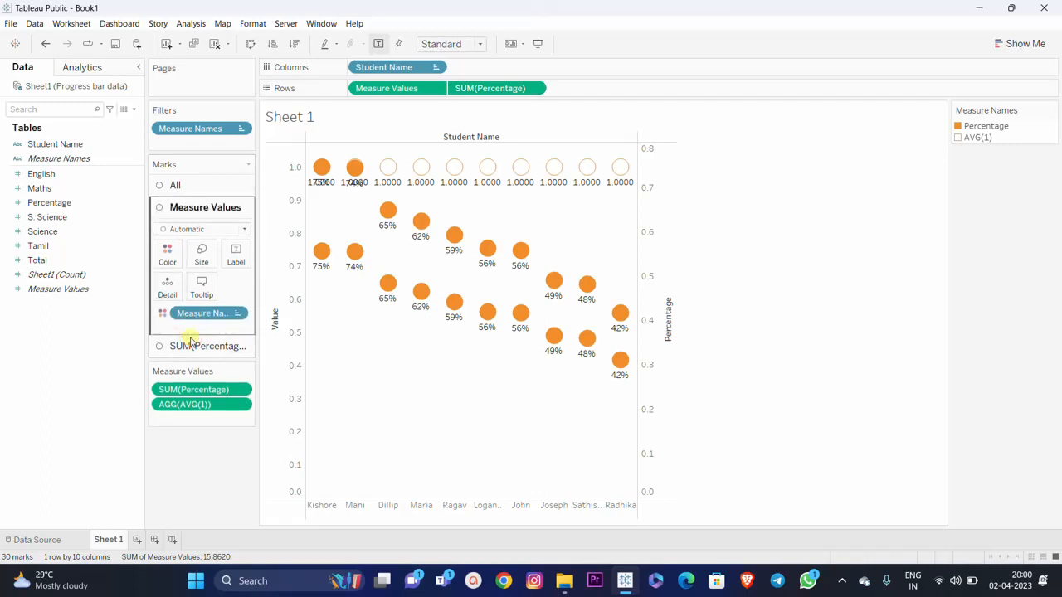
left_click(189, 228)
left_click(178, 257)
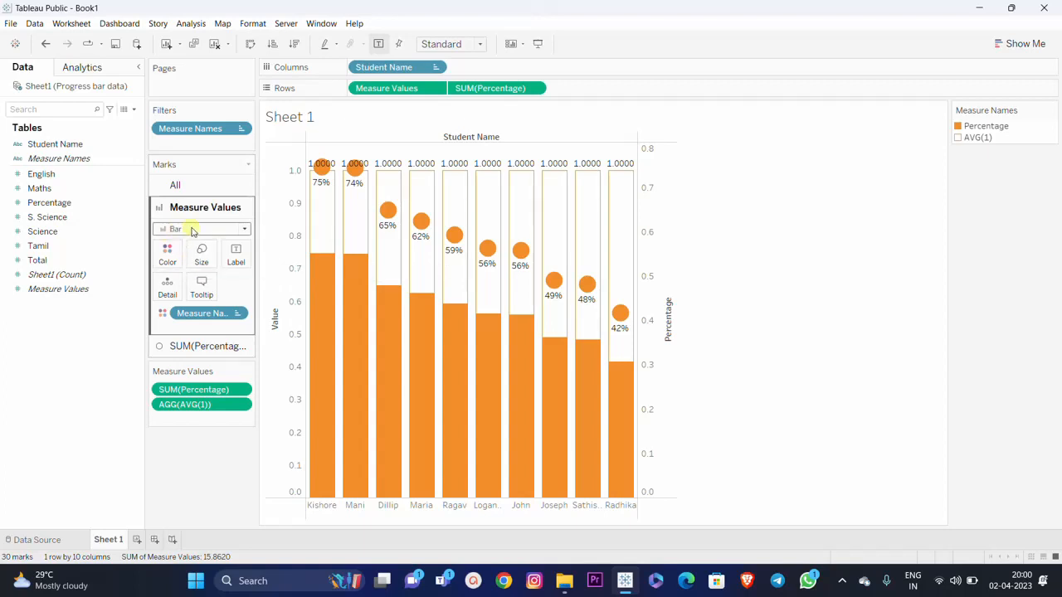
Synchronize the secondary Percentage axis with the Value axis
left_click(187, 345)
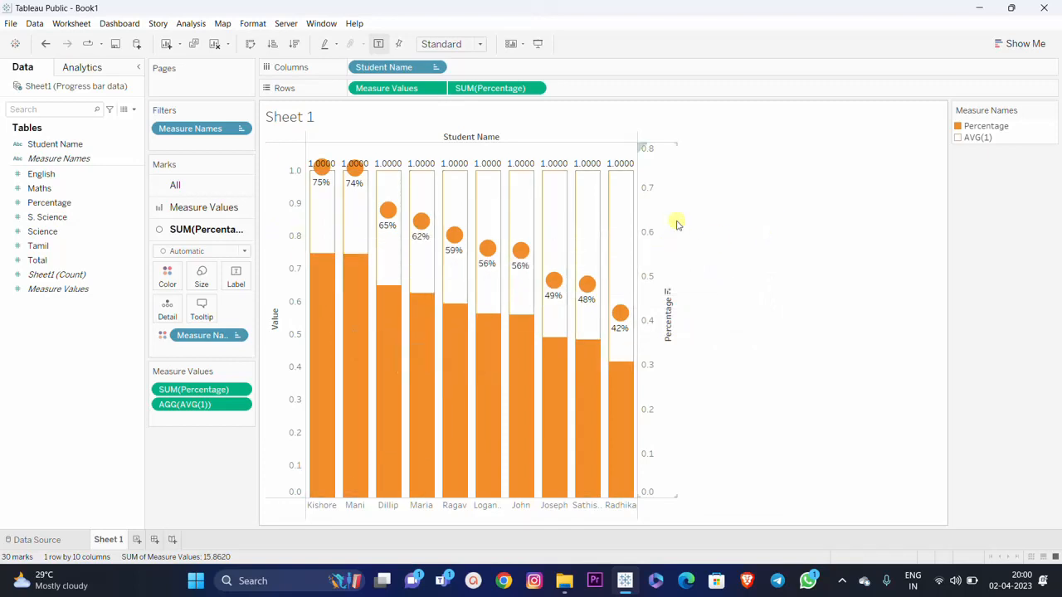
right_click(651, 215)
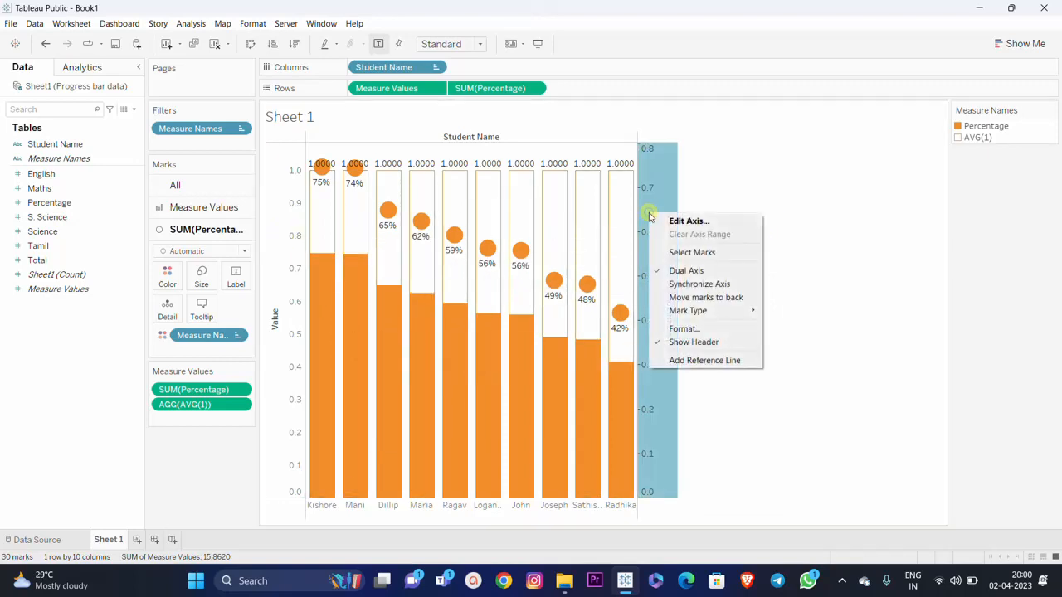
left_click(698, 284)
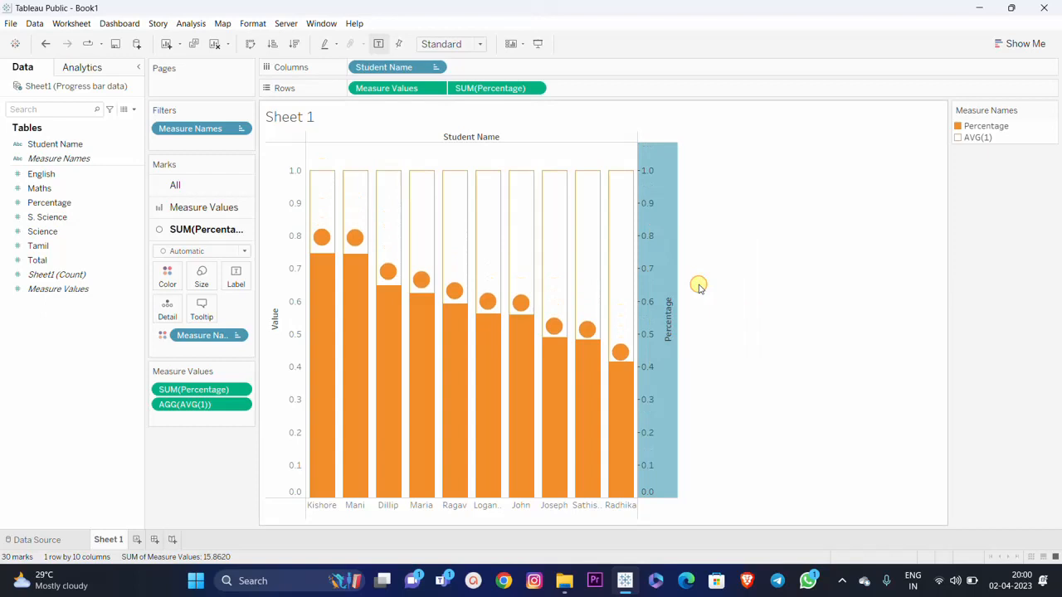
left_click(818, 273)
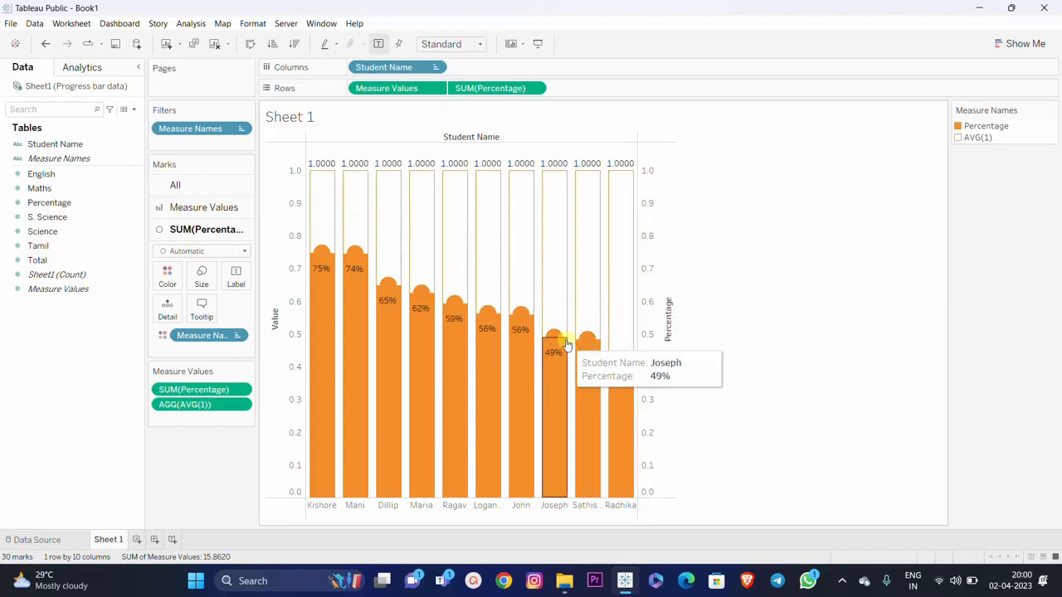
Enlarge the SUM(Percentage) circle marks until they are about as wide as the bars
left_click(204, 282)
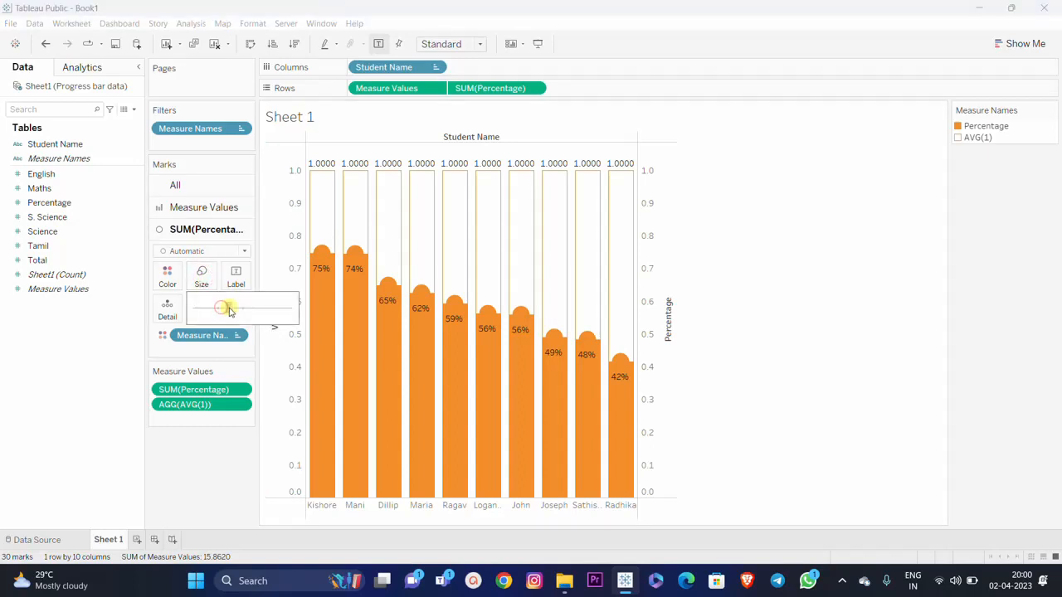
left_click_drag(234, 309, 234, 311)
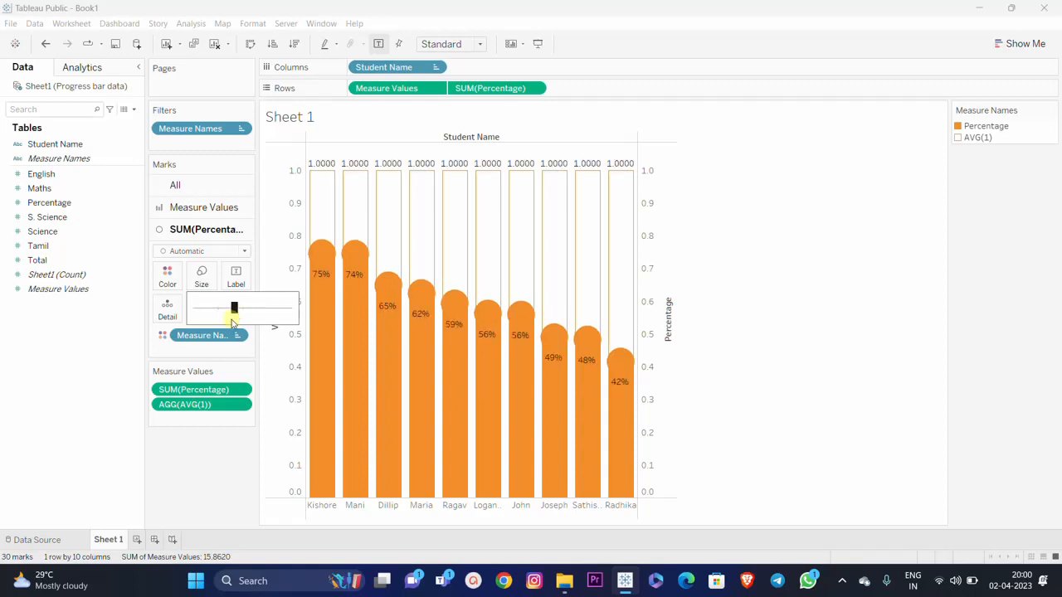
left_click(235, 351)
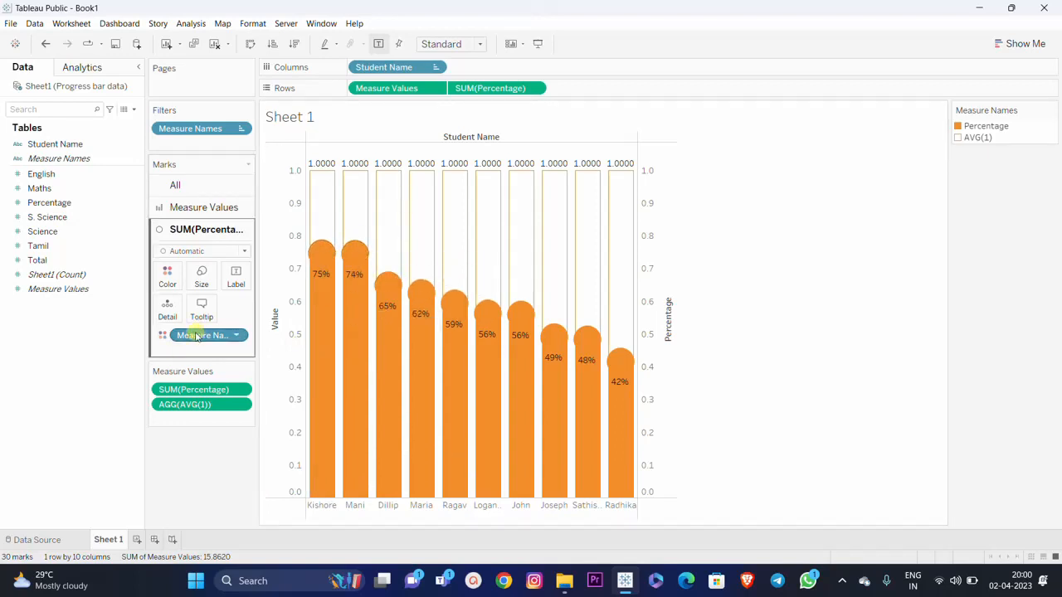
Remove Measure Names from the SUM(Percentage) marks and colour the circles white
left_click_drag(201, 335, 194, 450)
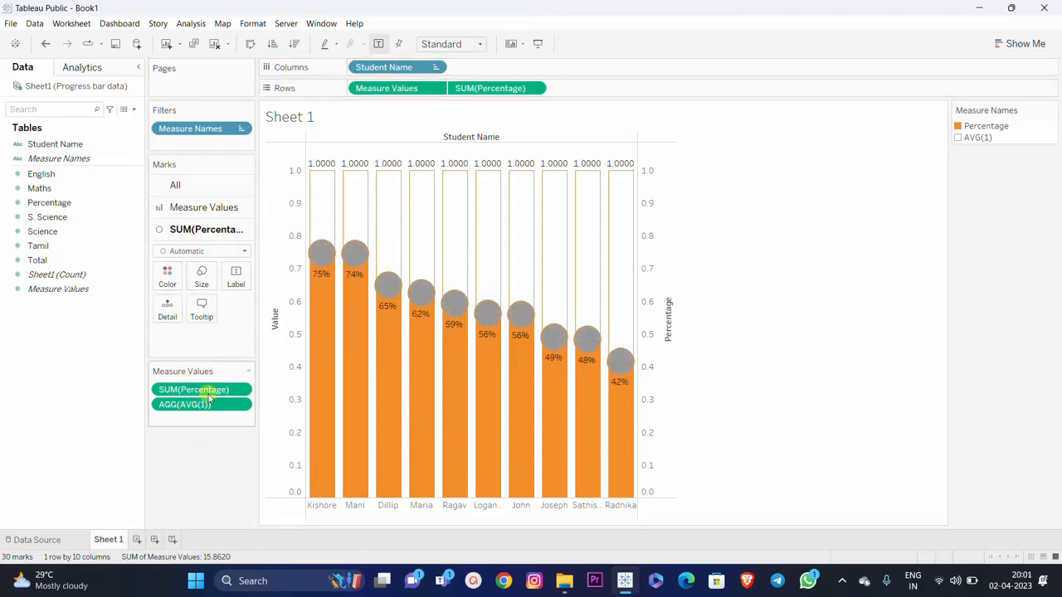
left_click(167, 276)
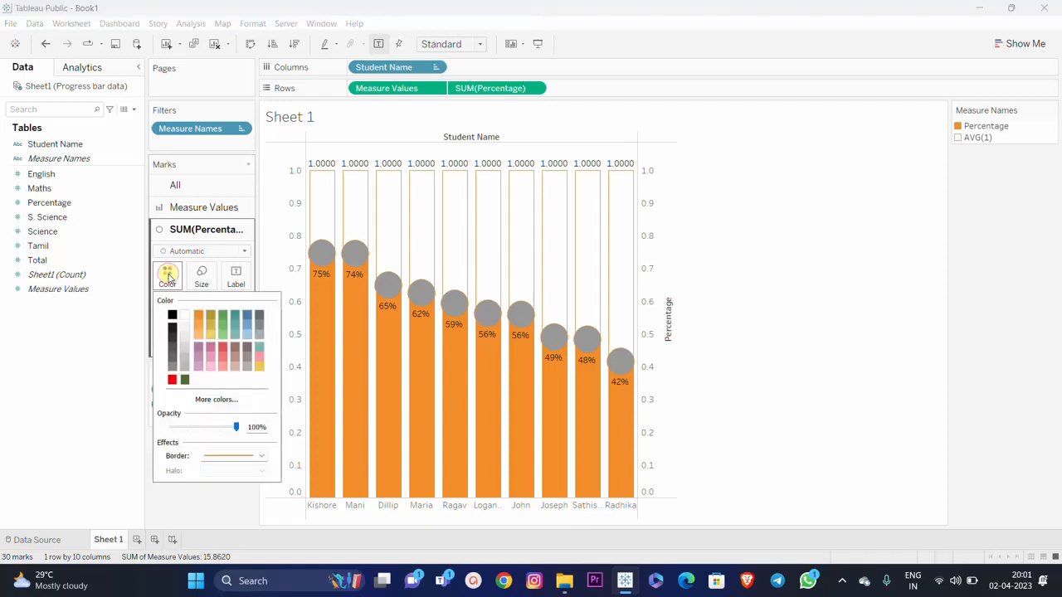
left_click(185, 317)
left_click(195, 498)
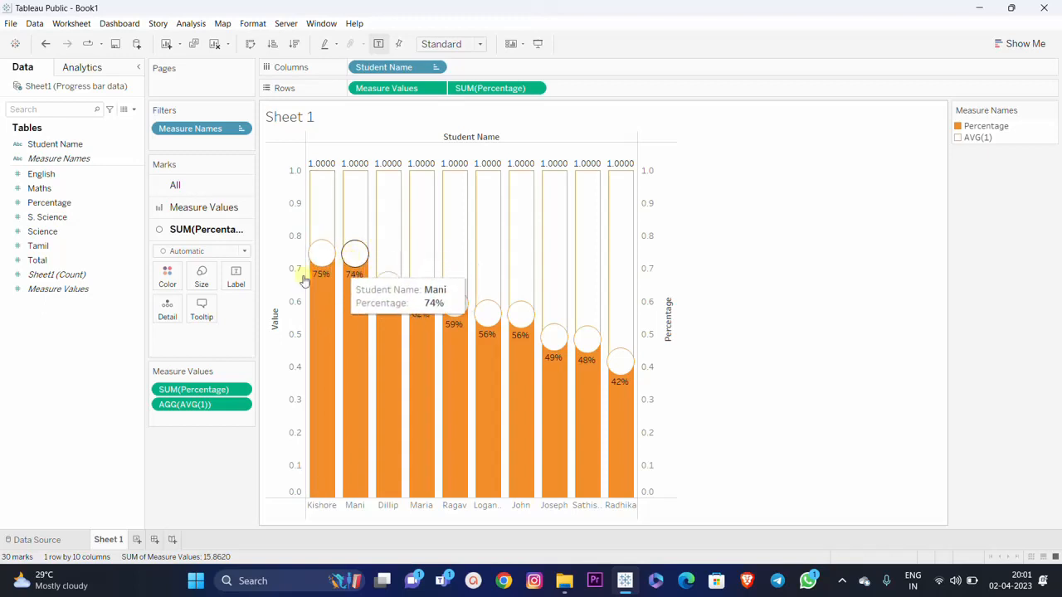
Align the SUM(Percentage) labels to the middle vertically and the center horizontally, inside the circles
left_click(238, 278)
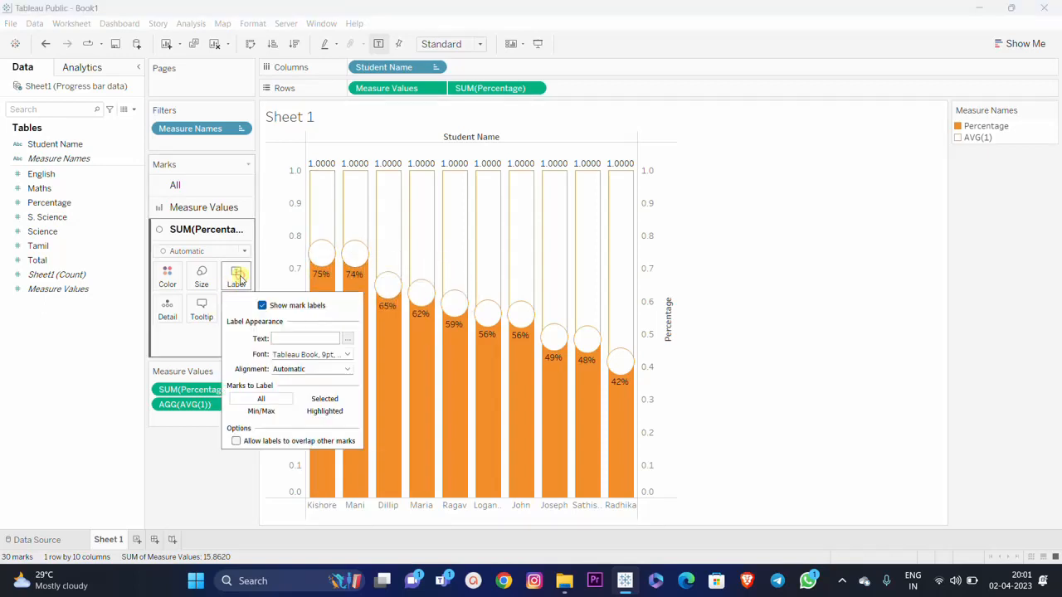
left_click(348, 371)
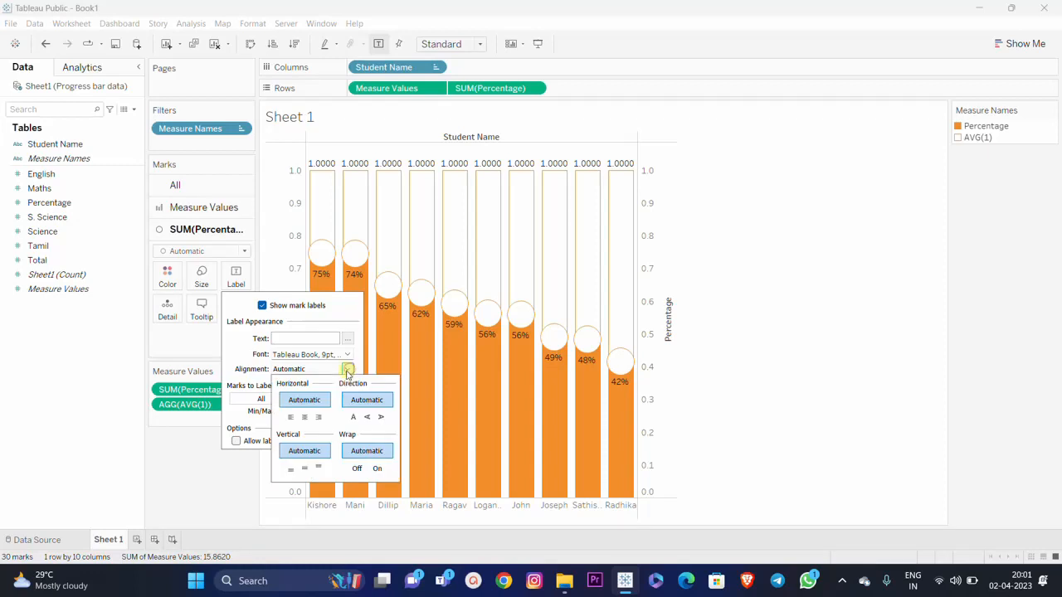
left_click(303, 470)
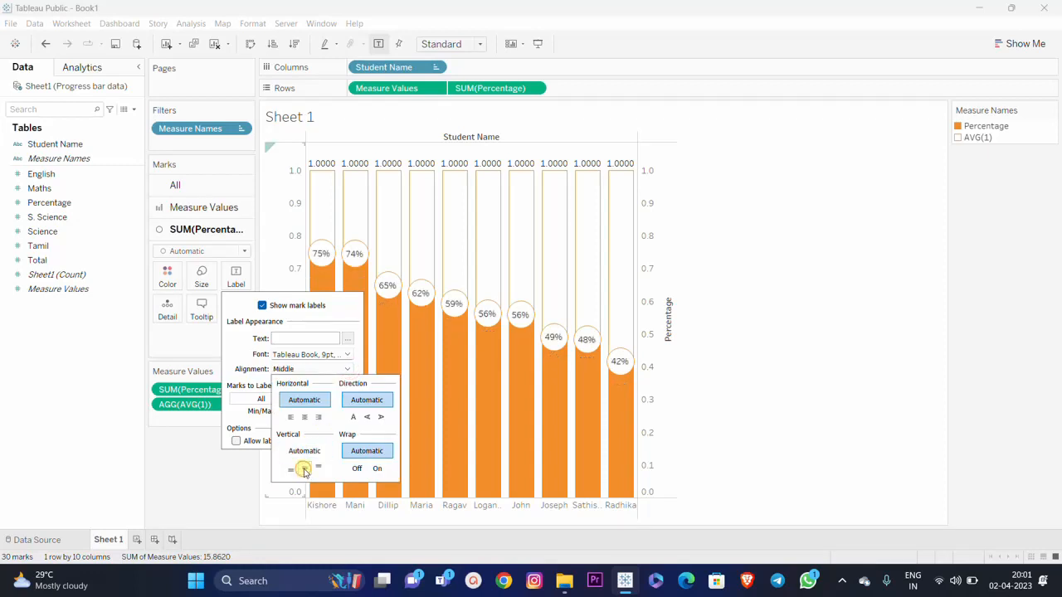
left_click(304, 418)
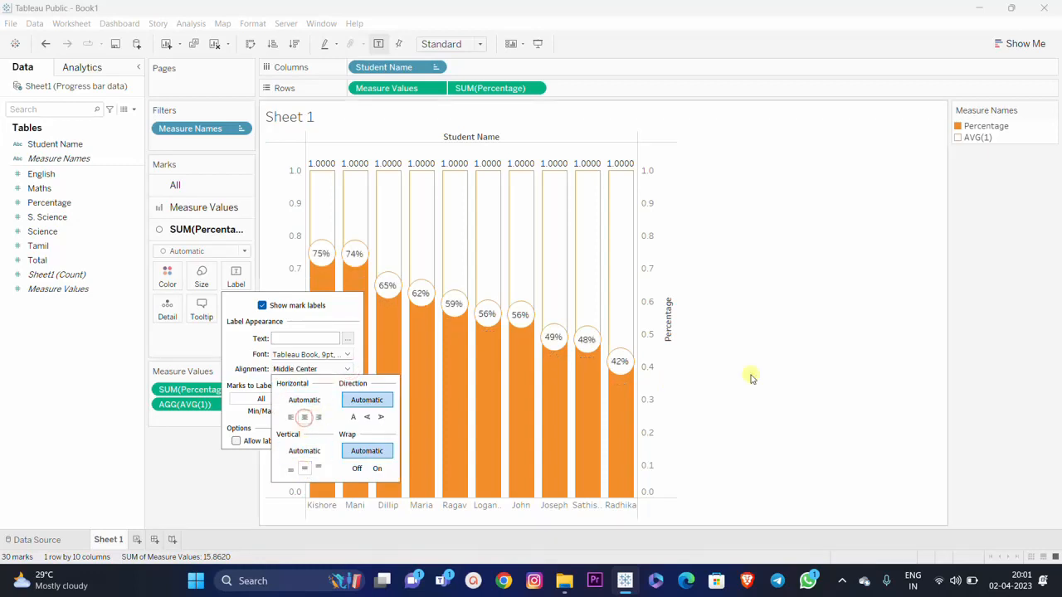
left_click(780, 365)
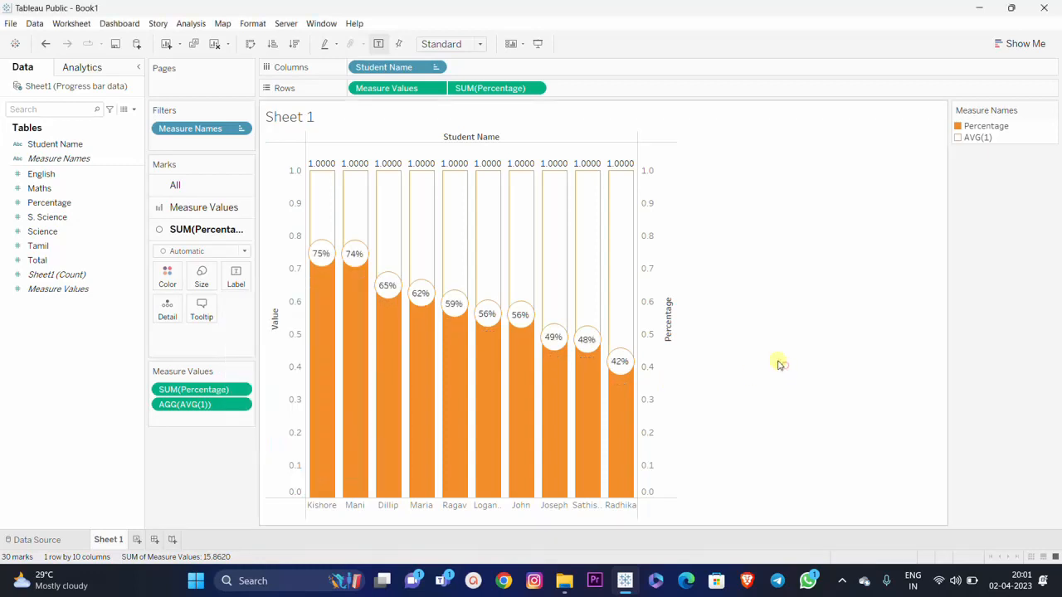
Set the worksheet's fit to Entire View after trying Fit Height
left_click(478, 44)
left_click(461, 79)
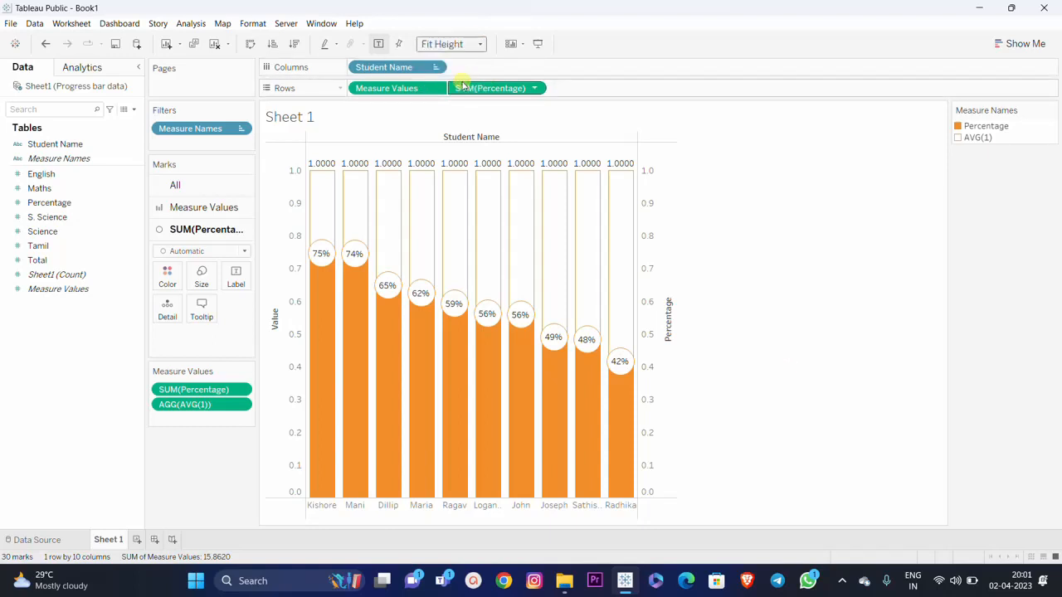
left_click(479, 44)
left_click(462, 94)
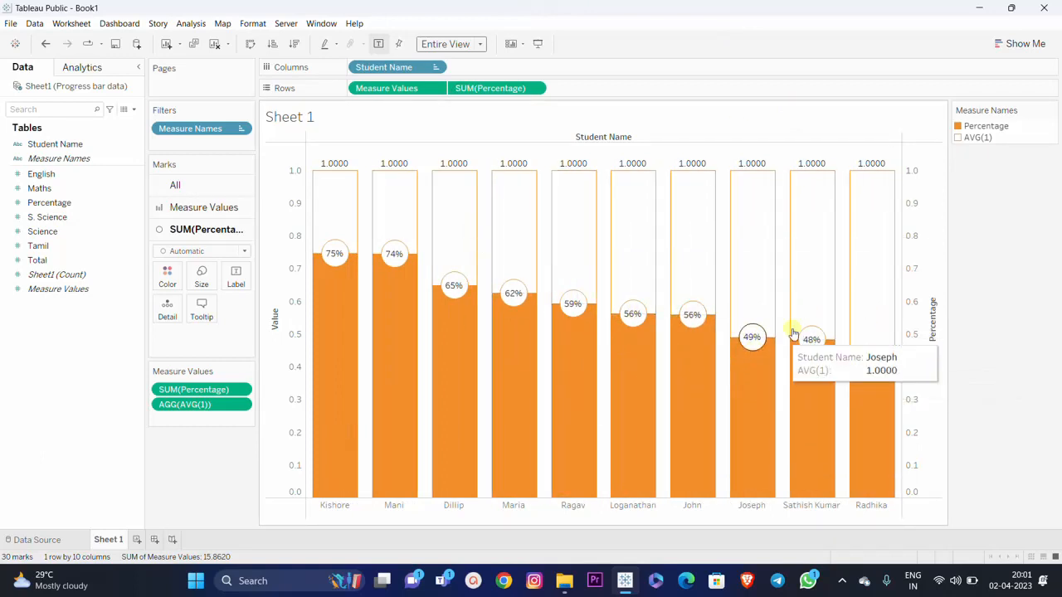
Narrow the Measure Values bars by reducing their mark size
left_click(192, 207)
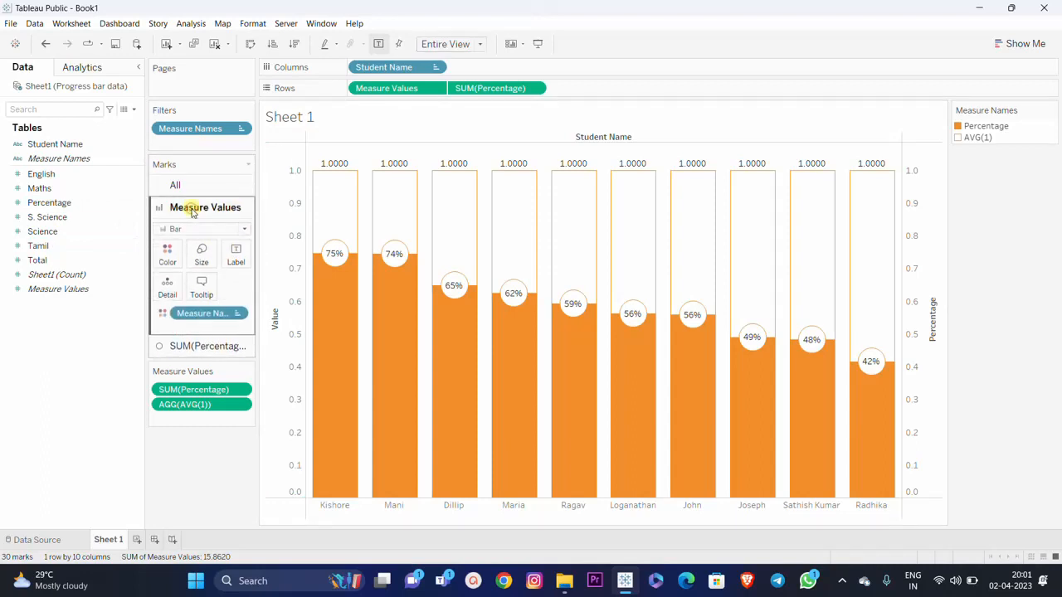
left_click(201, 261)
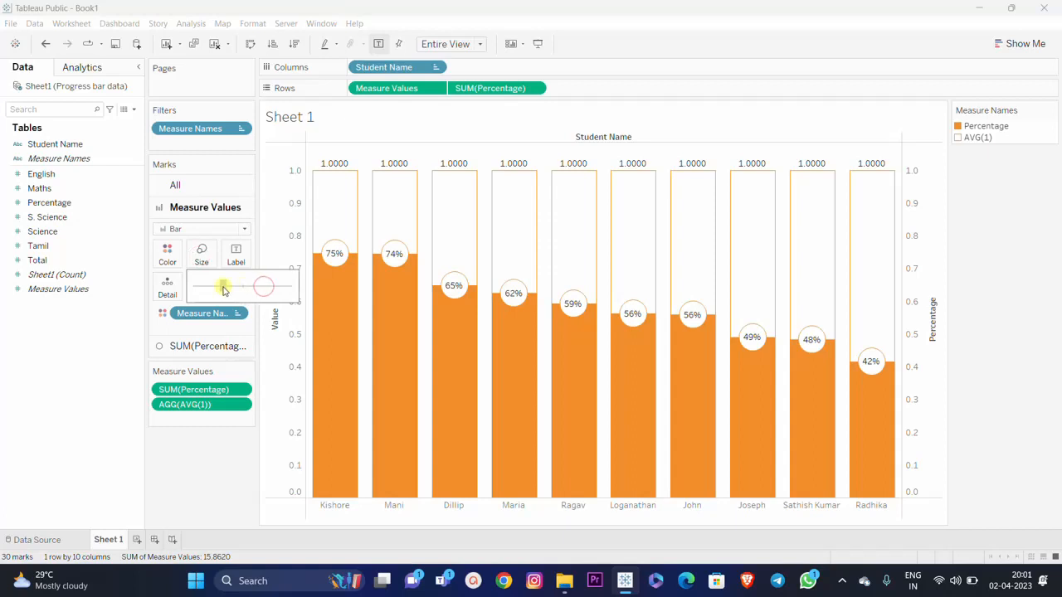
left_click_drag(223, 290, 235, 290)
left_click(186, 461)
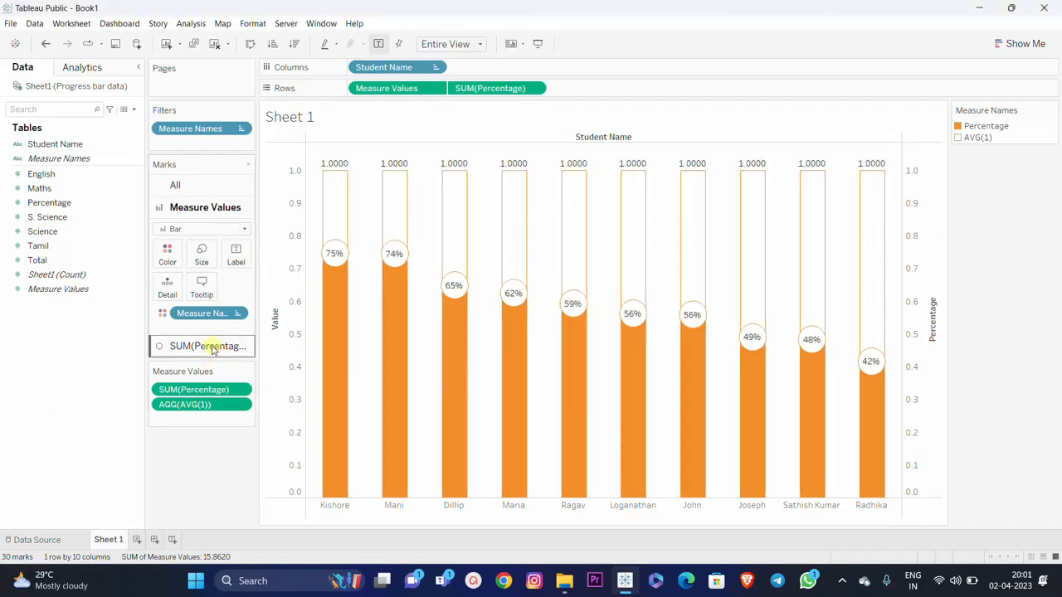
Enlarge the SUM(Percentage) circles so that they are wider than the narrowed bars
left_click(212, 349)
left_click(201, 276)
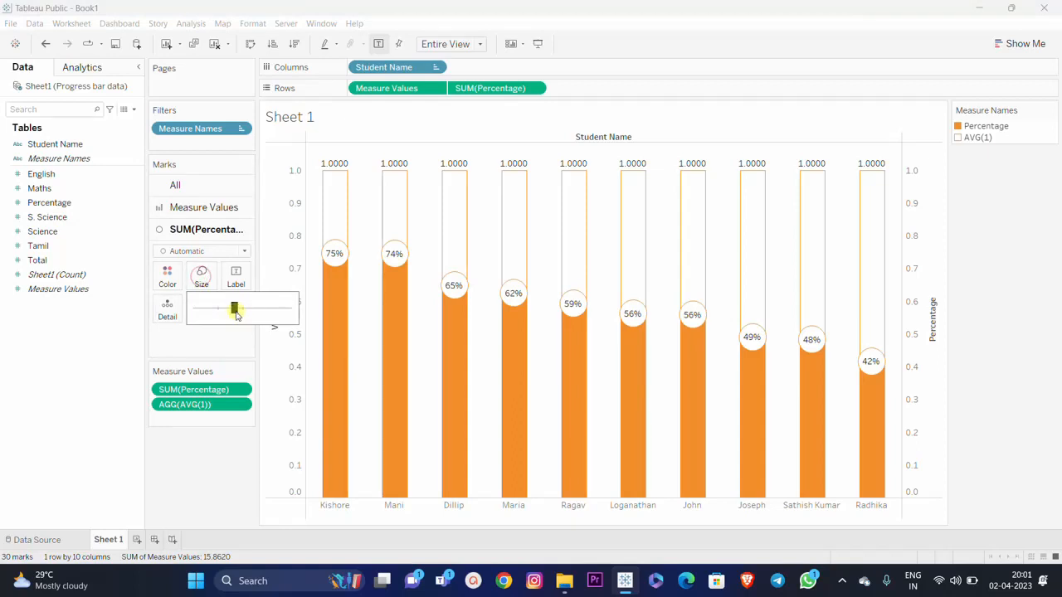
left_click_drag(236, 310, 247, 311)
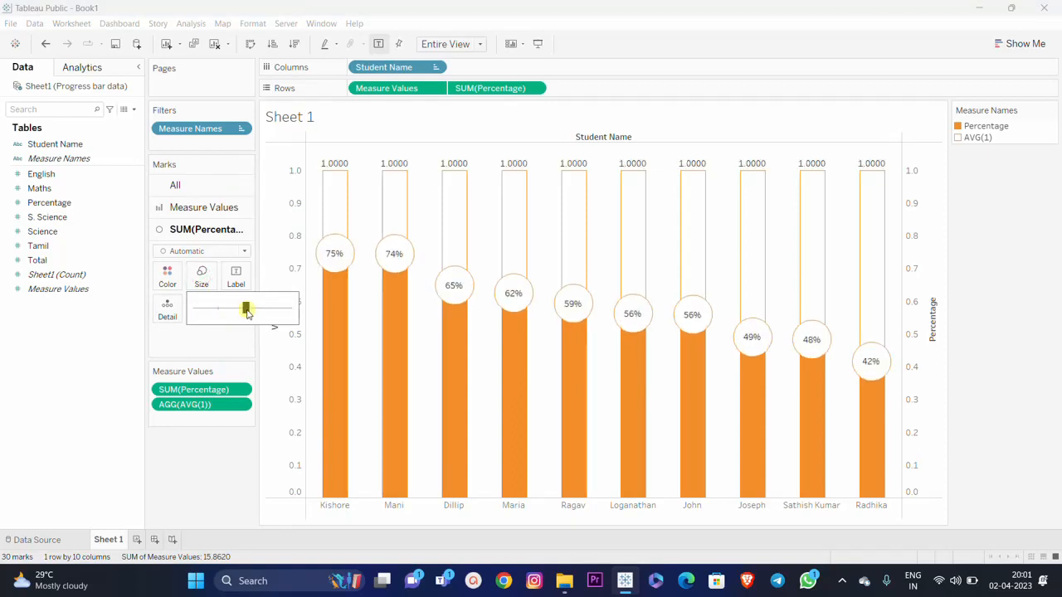
left_click(203, 462)
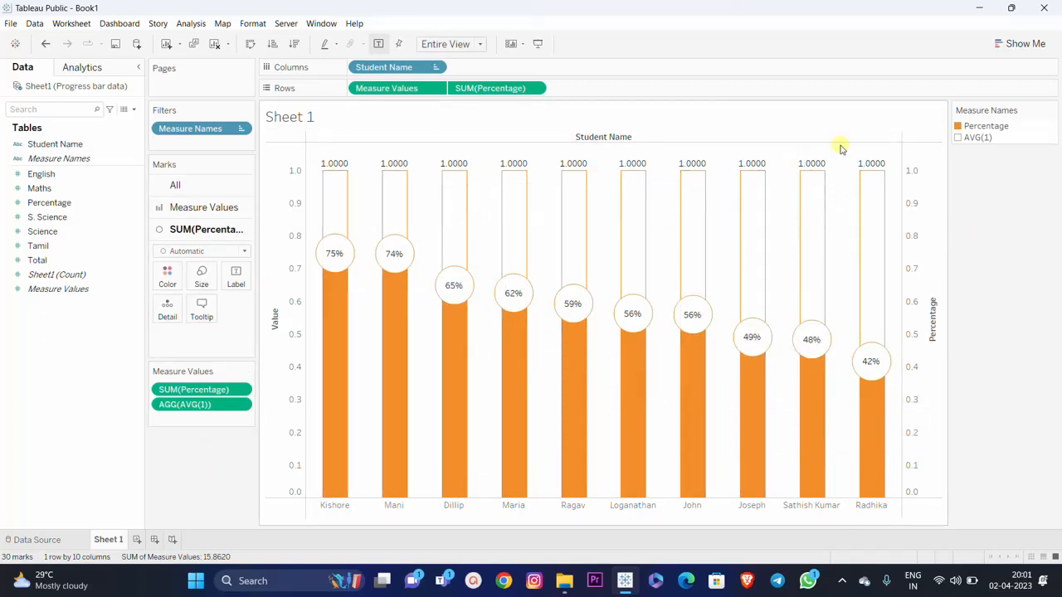
Turn off the mark labels on the Measure Values bars
left_click(230, 209)
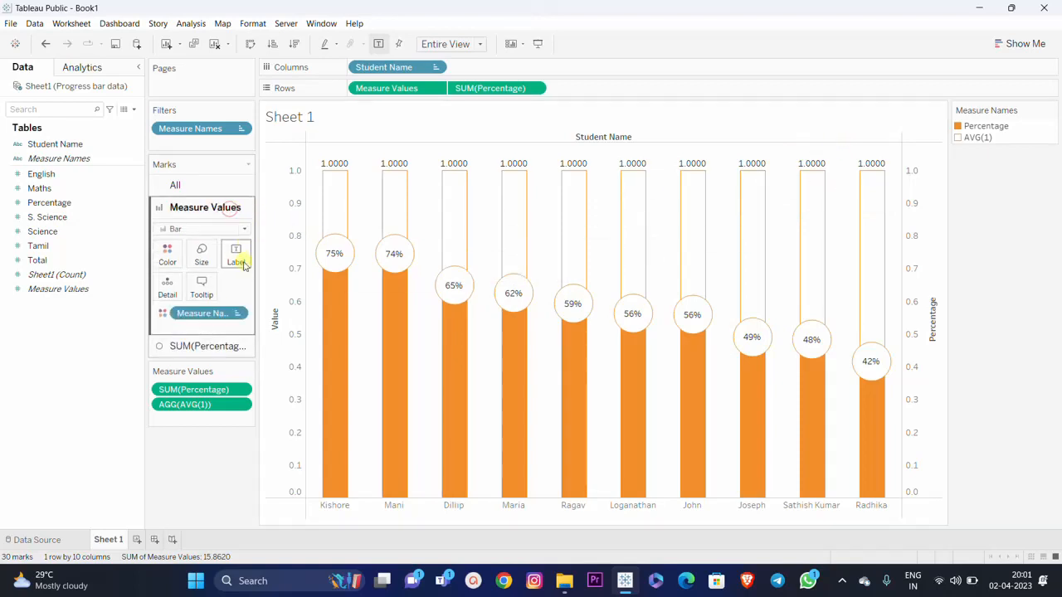
left_click(239, 259)
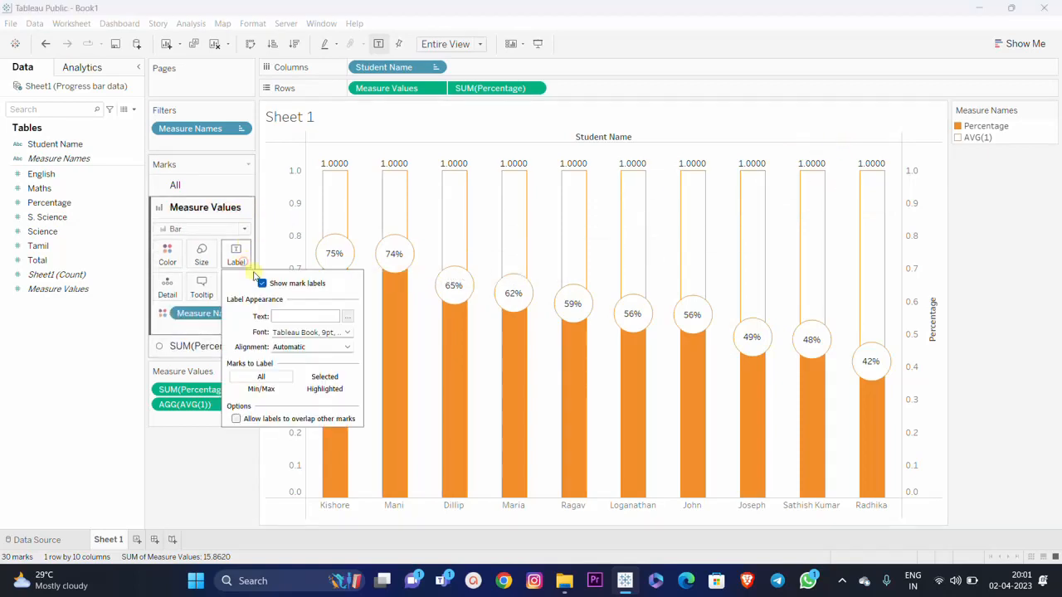
left_click(262, 284)
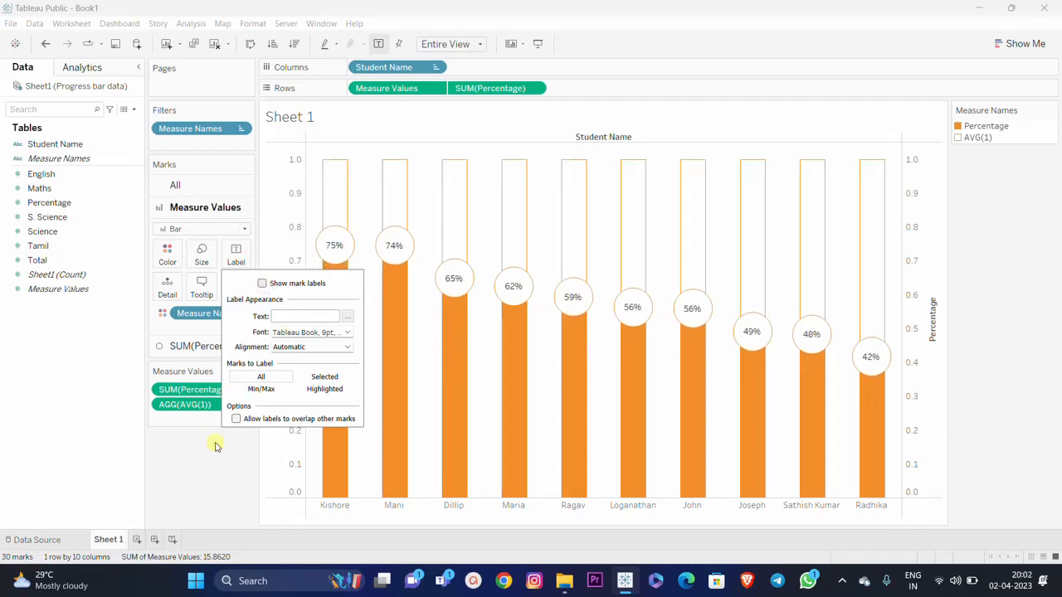
left_click(204, 479)
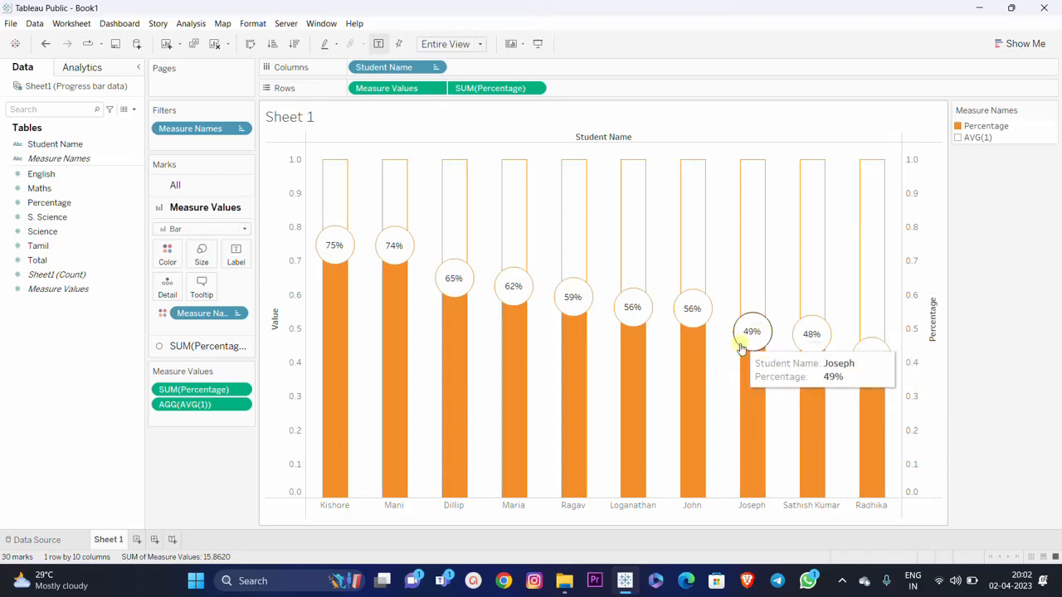
Format the SUM(Percentage) labels inside the circles as bold and orange to match the bars
left_click(190, 346)
left_click(237, 277)
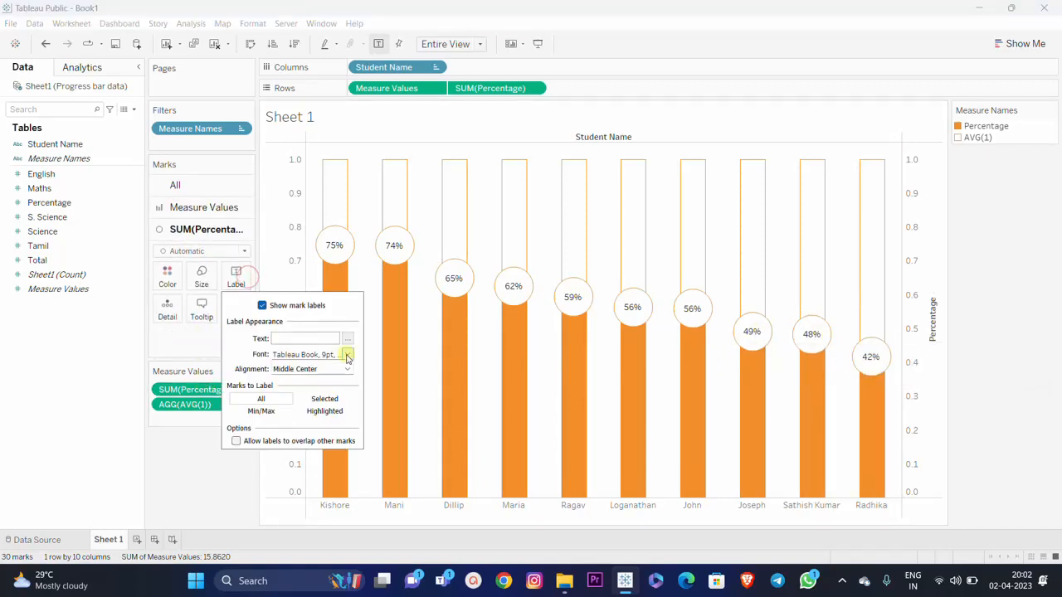
left_click(347, 355)
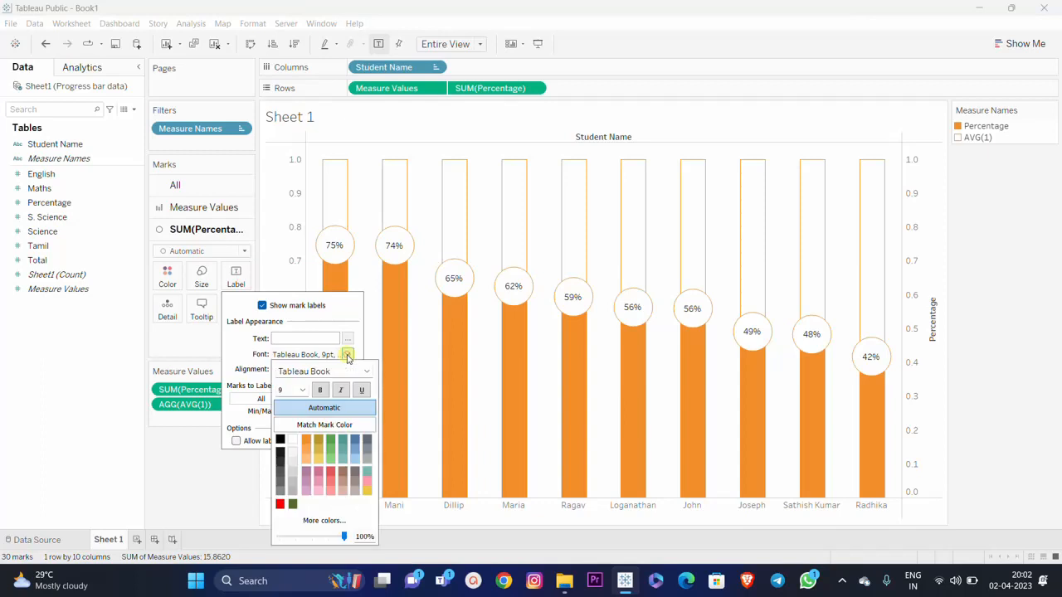
left_click(321, 391)
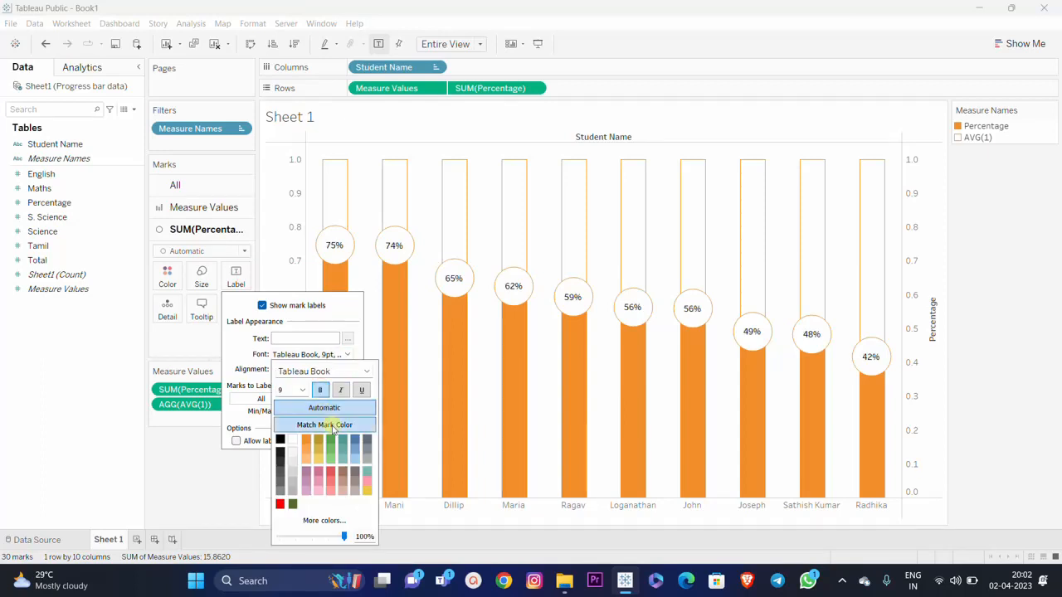
left_click(307, 441)
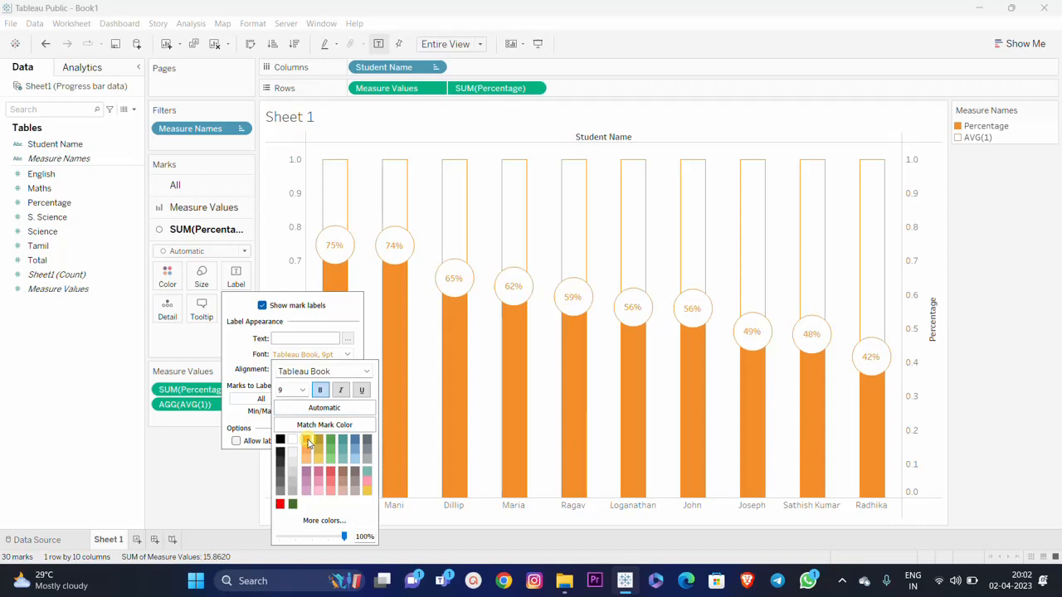
left_click(206, 480)
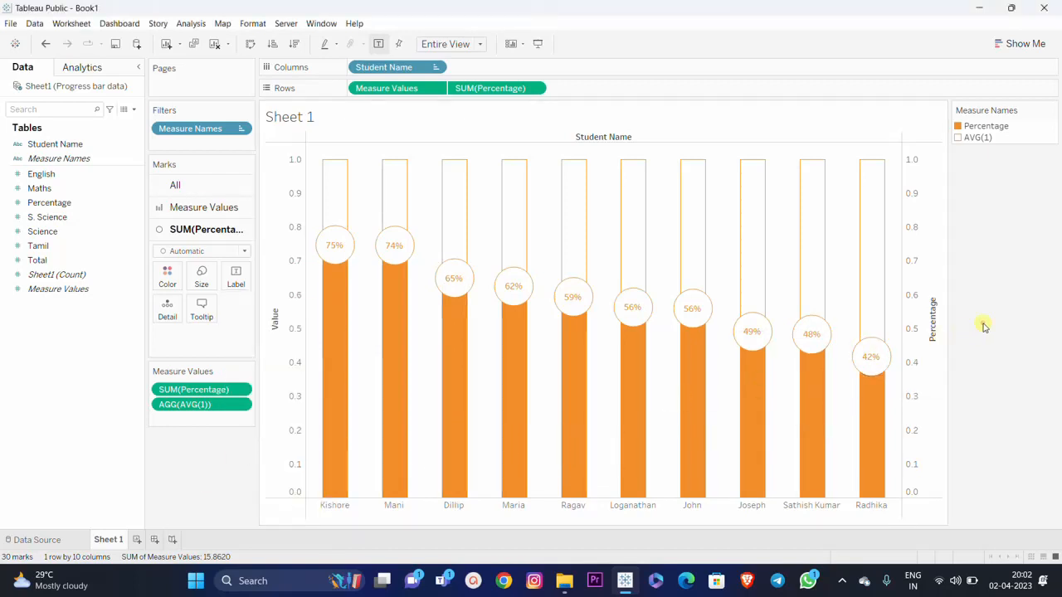